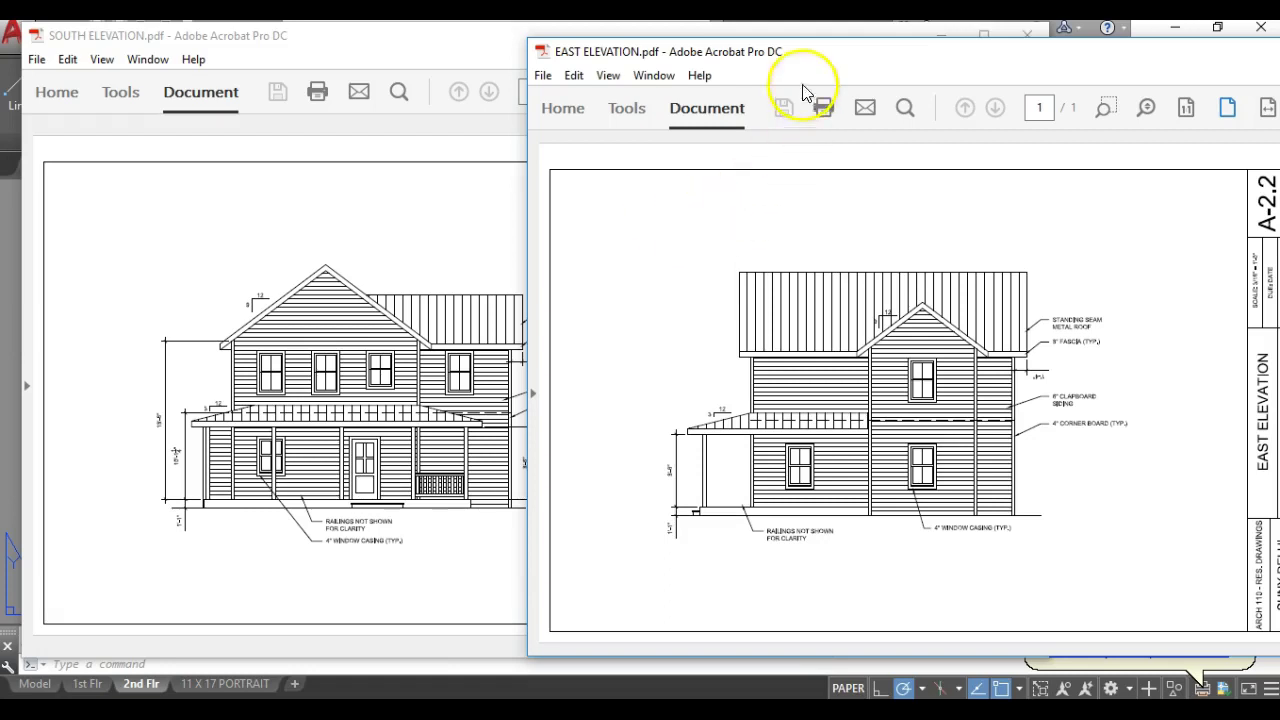
# Step: Move the East Elevation and South Elevation PDF windows aside to reveal the AutoCAD drawing
pyautogui.moveTo(803, 55); pyautogui.dragTo(1279, 130)
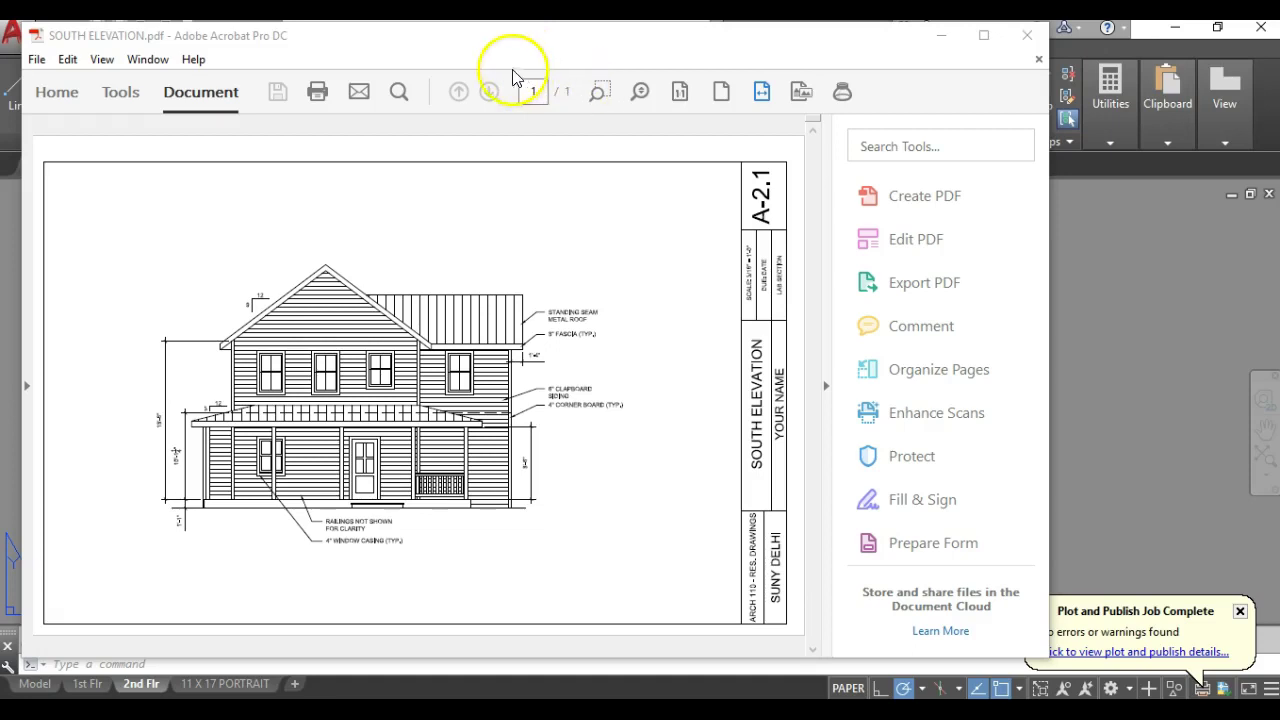
pyautogui.moveTo(352, 42); pyautogui.dragTo(1279, 300)
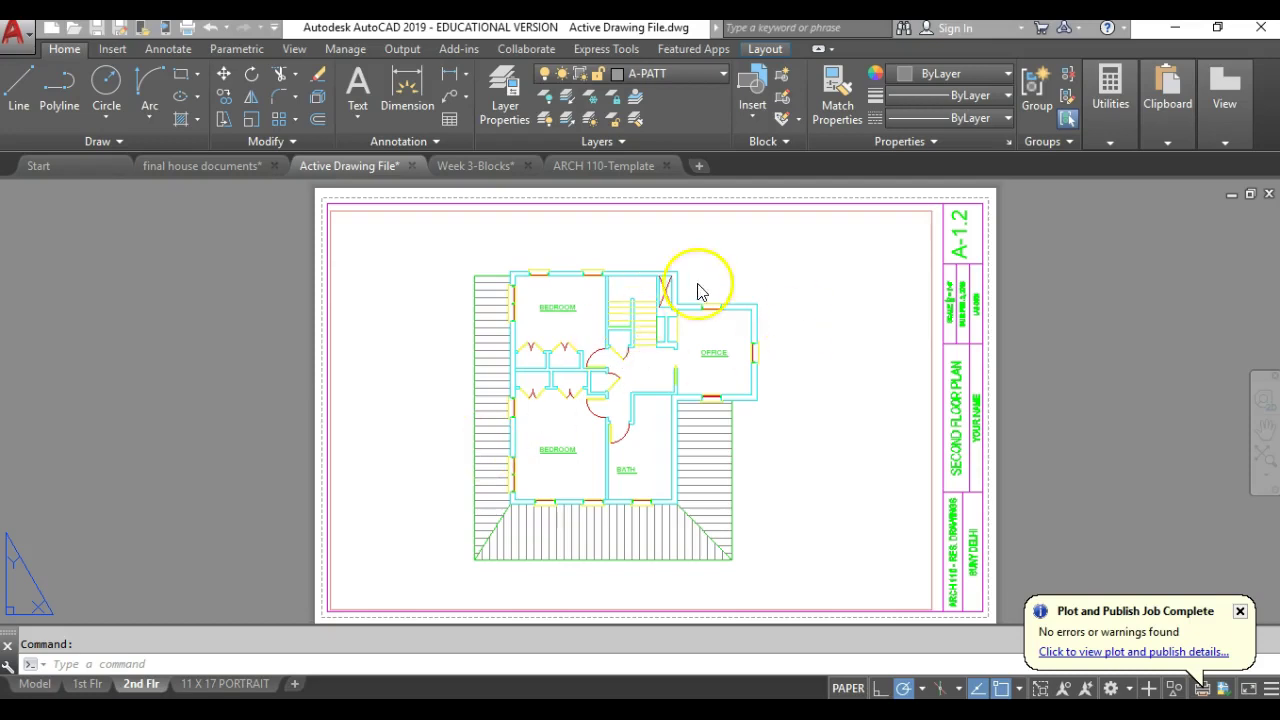
# Step: In model space, erase the stray L-shaped block and pan the two floor plans left
pyautogui.click(35, 684)
pyautogui.scroll(-5, 446, 396)
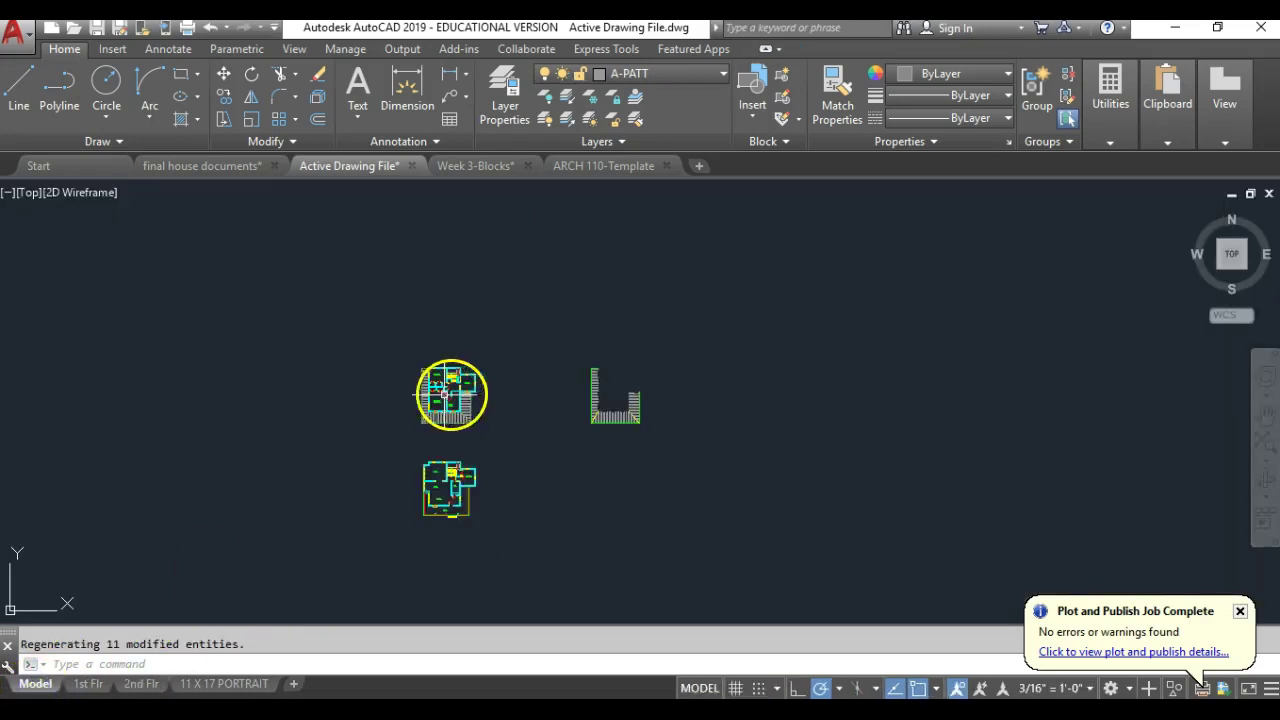
pyautogui.click(713, 301)
pyautogui.click(549, 458)
pyautogui.press('Delete')
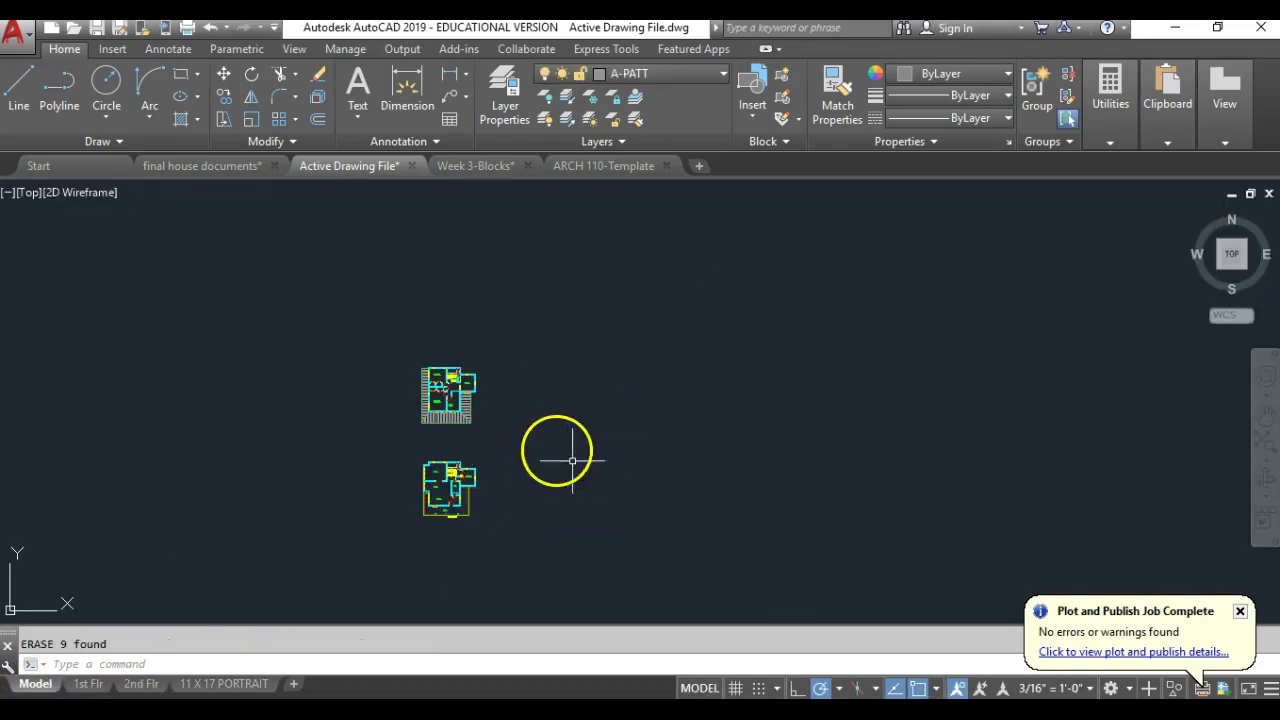
pyautogui.scroll(3, 474, 434)
pyautogui.moveTo(482, 413); pyautogui.dragTo(443, 414, button='middle')
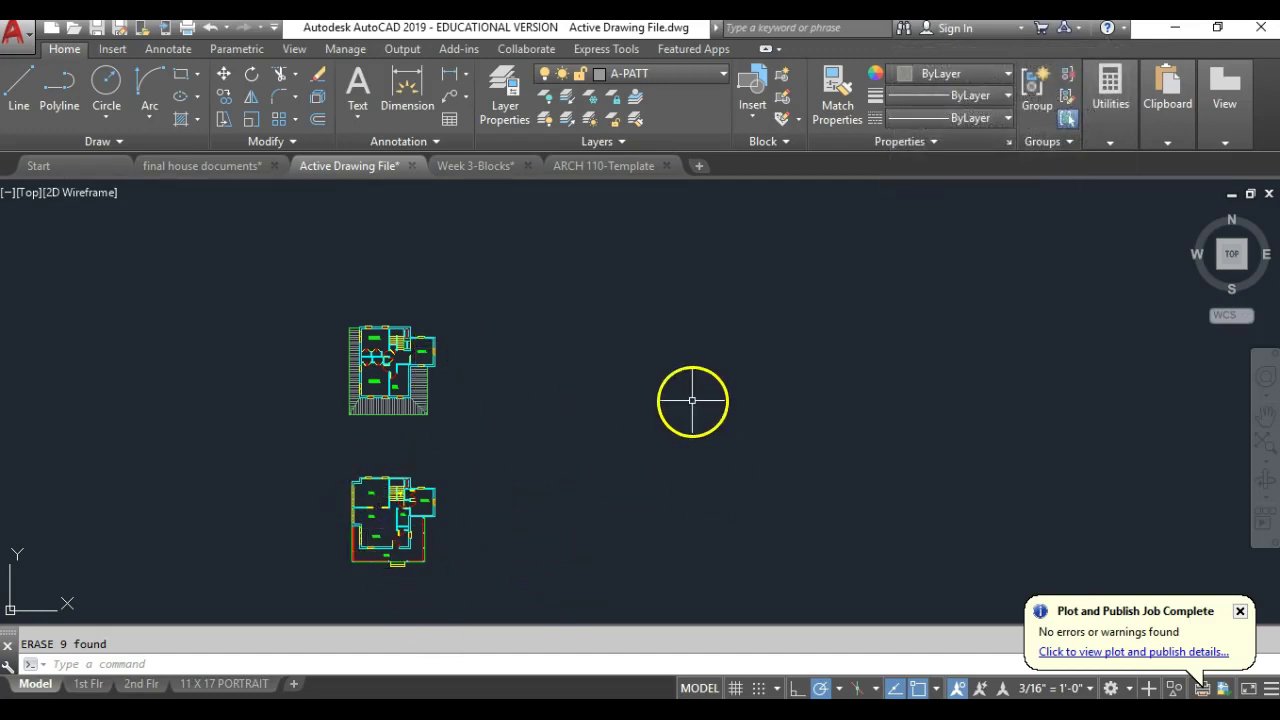
pyautogui.moveTo(714, 404); pyautogui.dragTo(623, 389, button='middle')
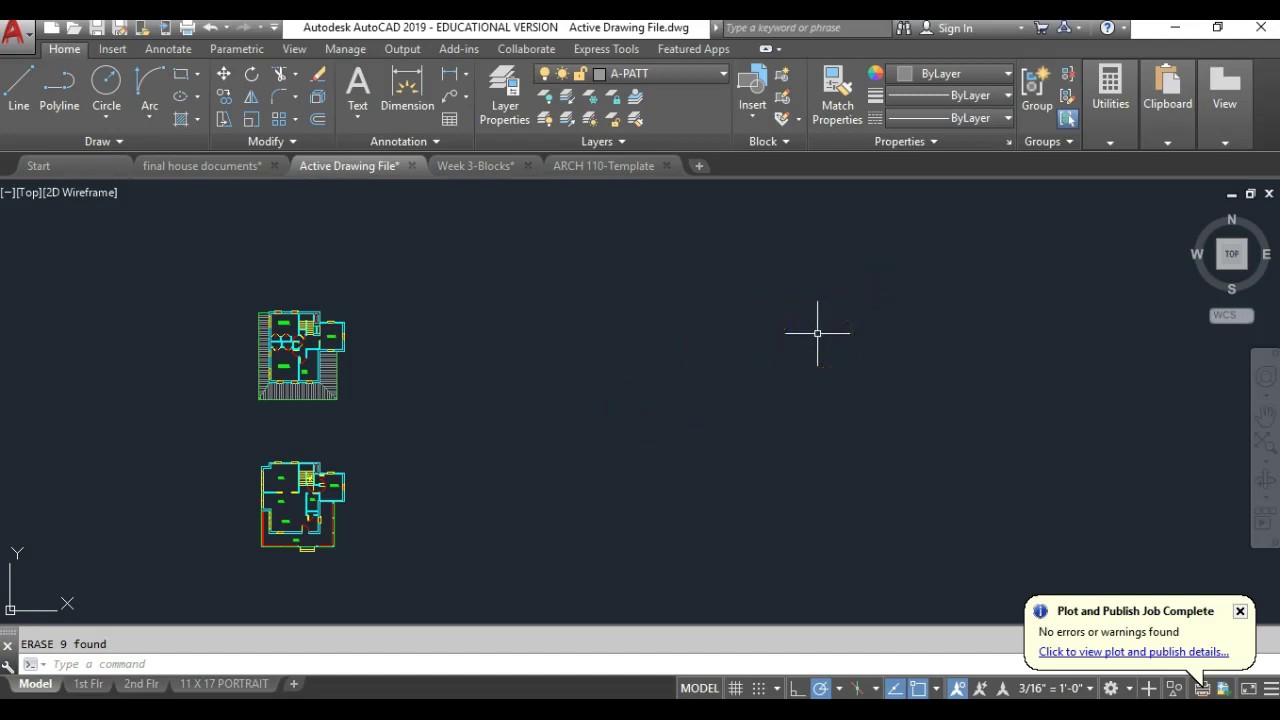
pyautogui.moveTo(1163, 148)
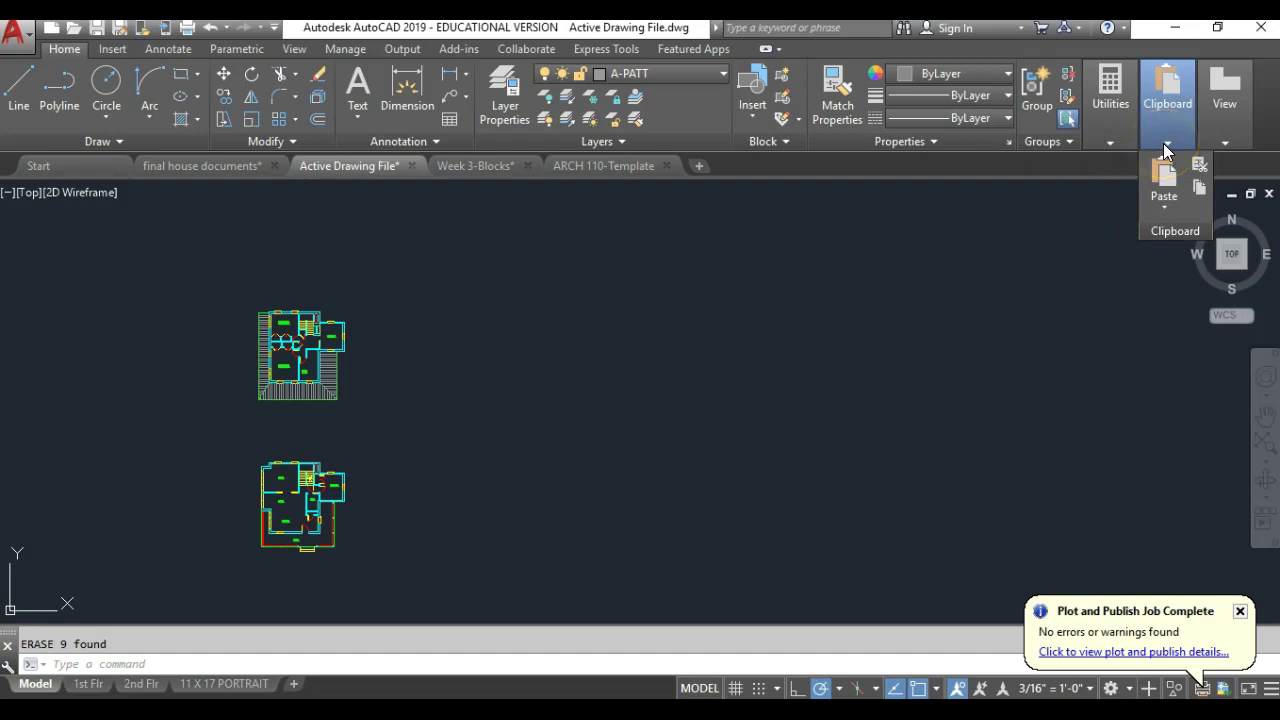
# Step: Copy the lower floor plan and paste it as a block to the right of the upper plan
pyautogui.click(1199, 188)
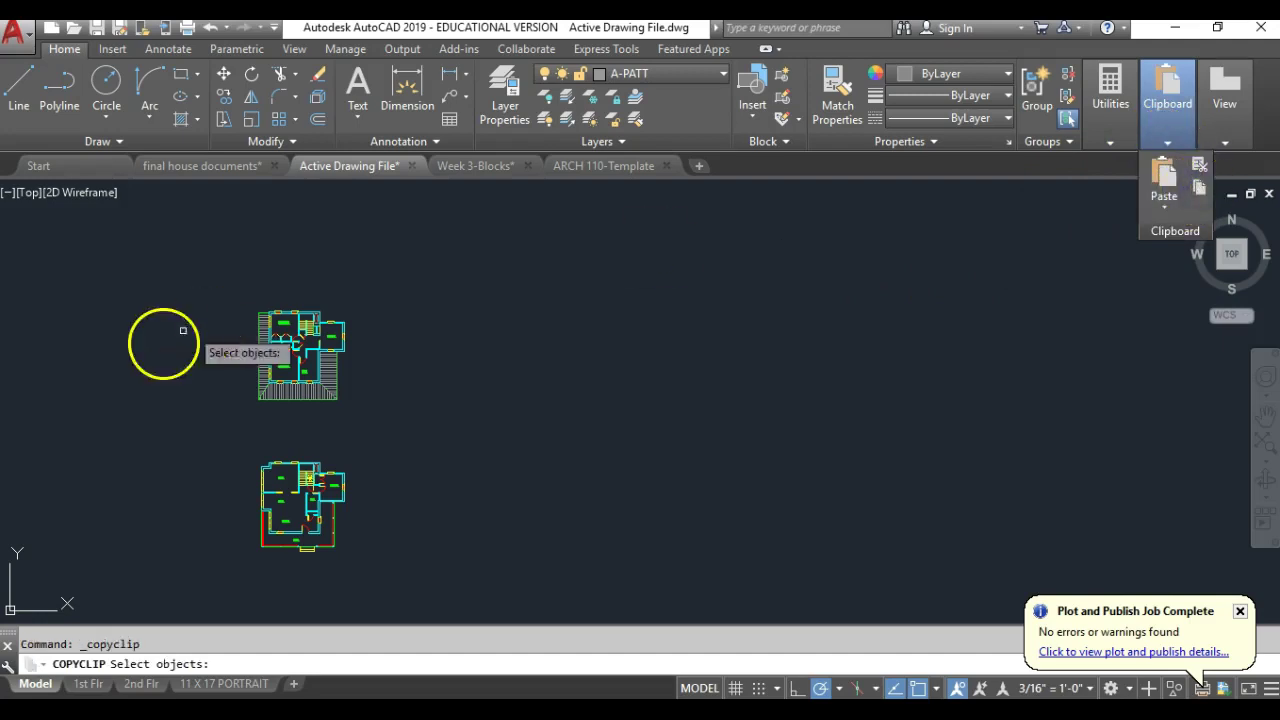
pyautogui.click(420, 430)
pyautogui.click(238, 577)
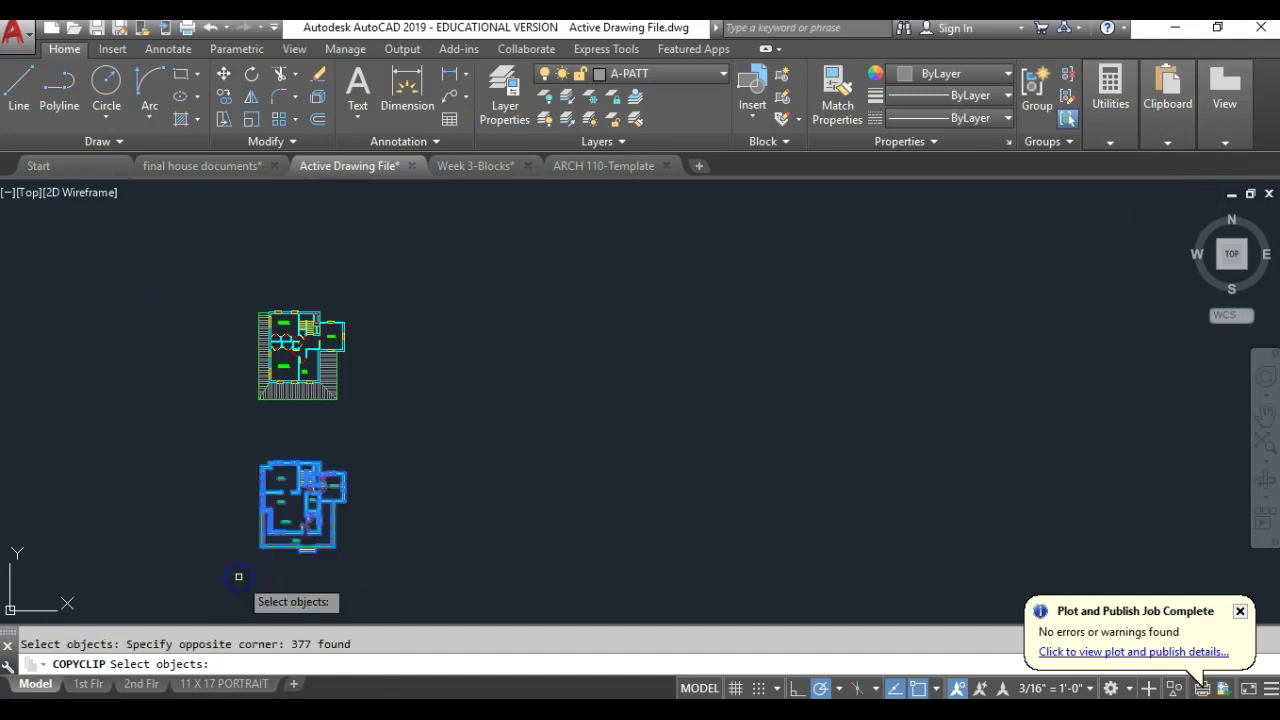
pyautogui.press('Return')
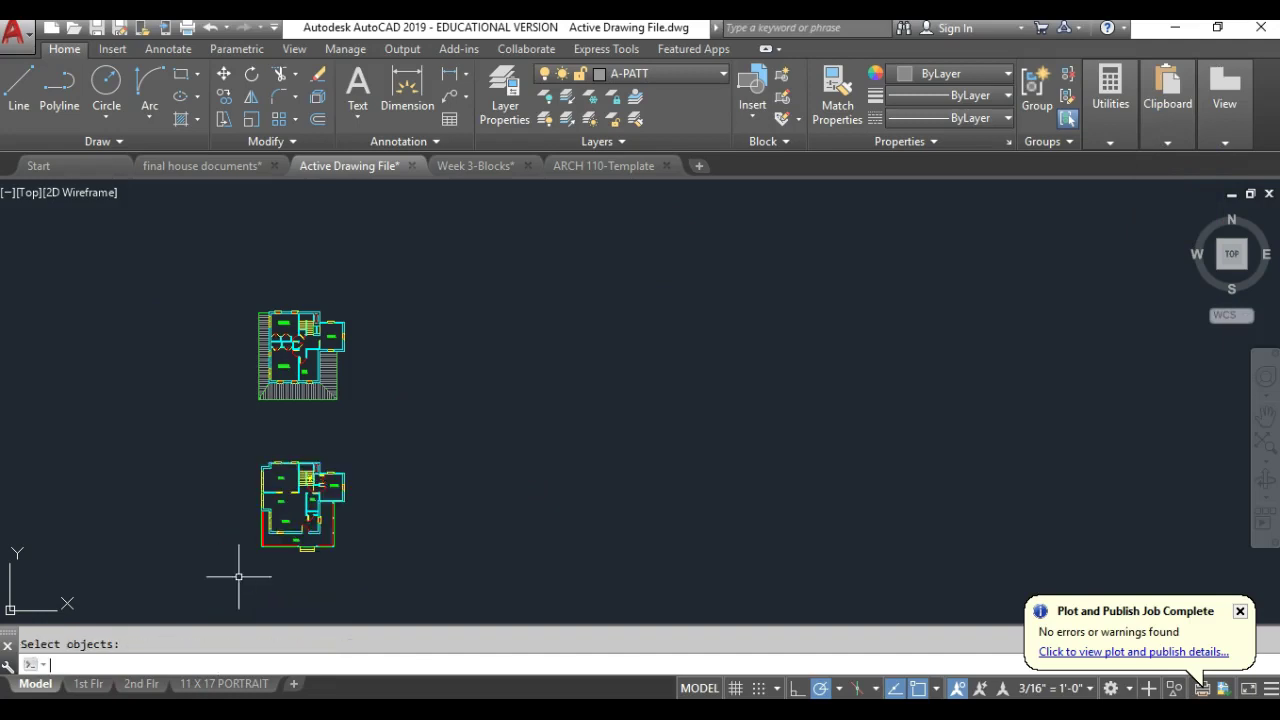
pyautogui.click(1164, 145)
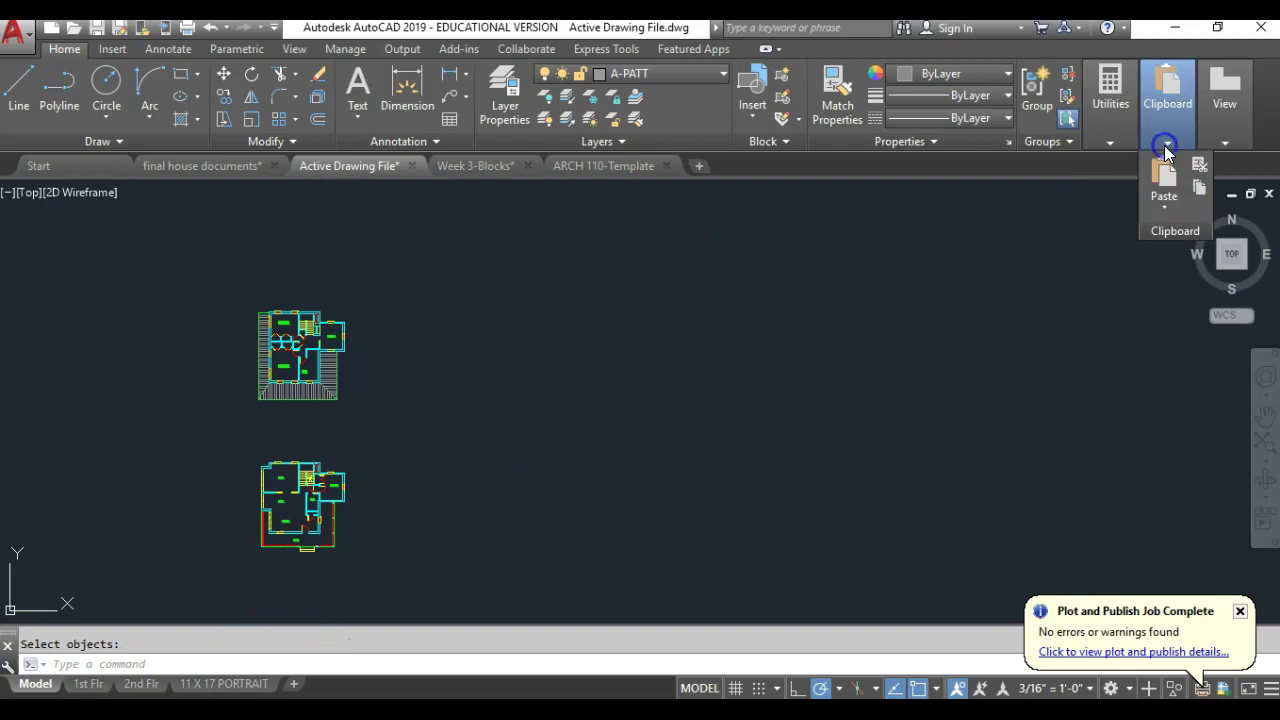
pyautogui.click(1166, 207)
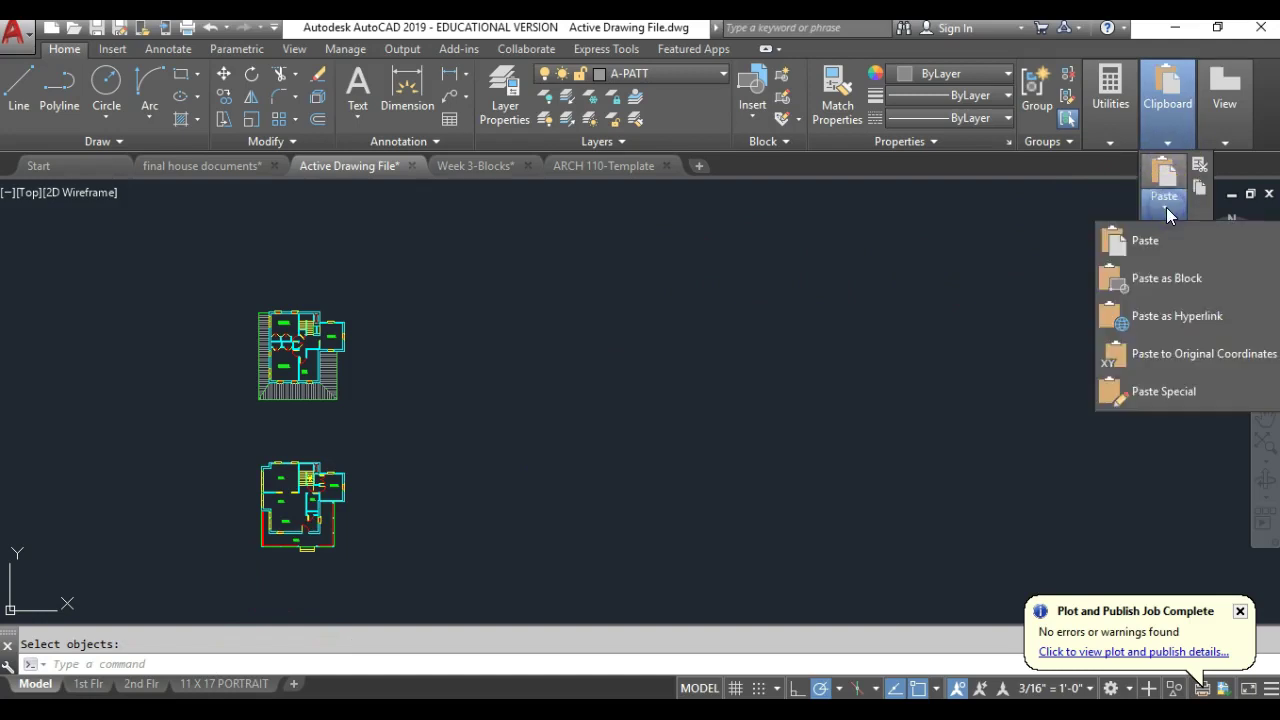
pyautogui.click(1166, 280)
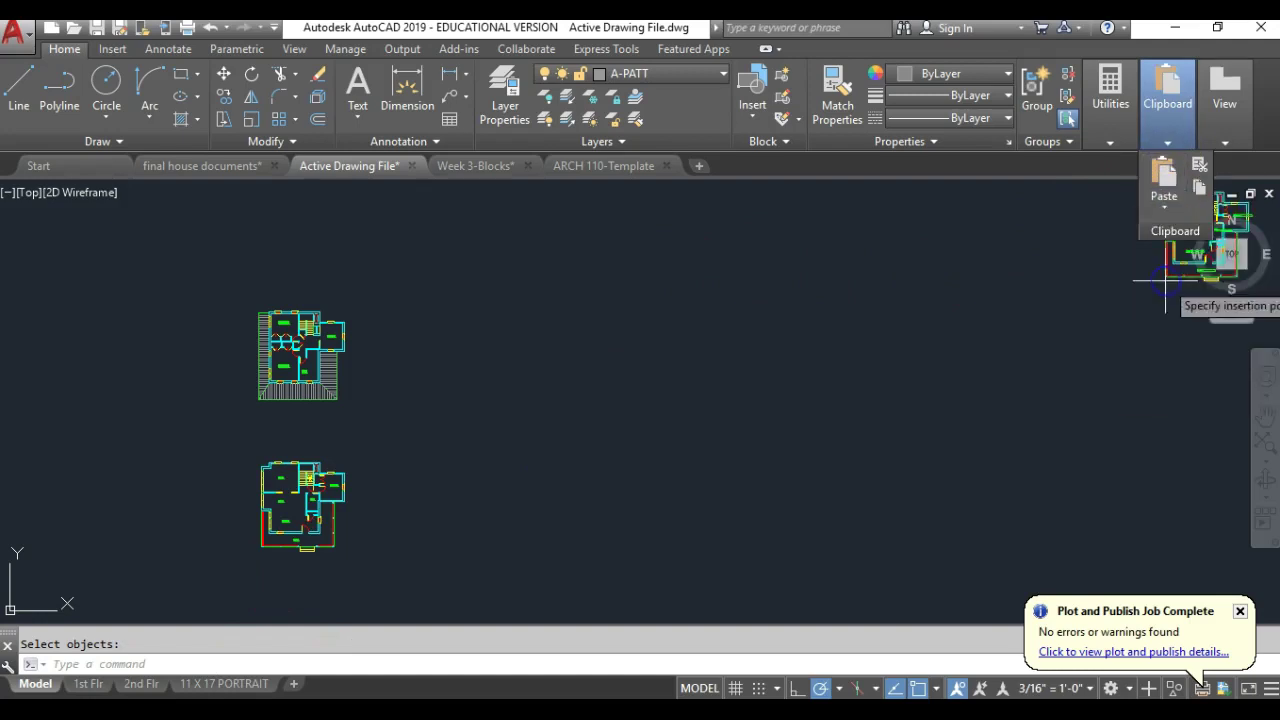
pyautogui.click(730, 397)
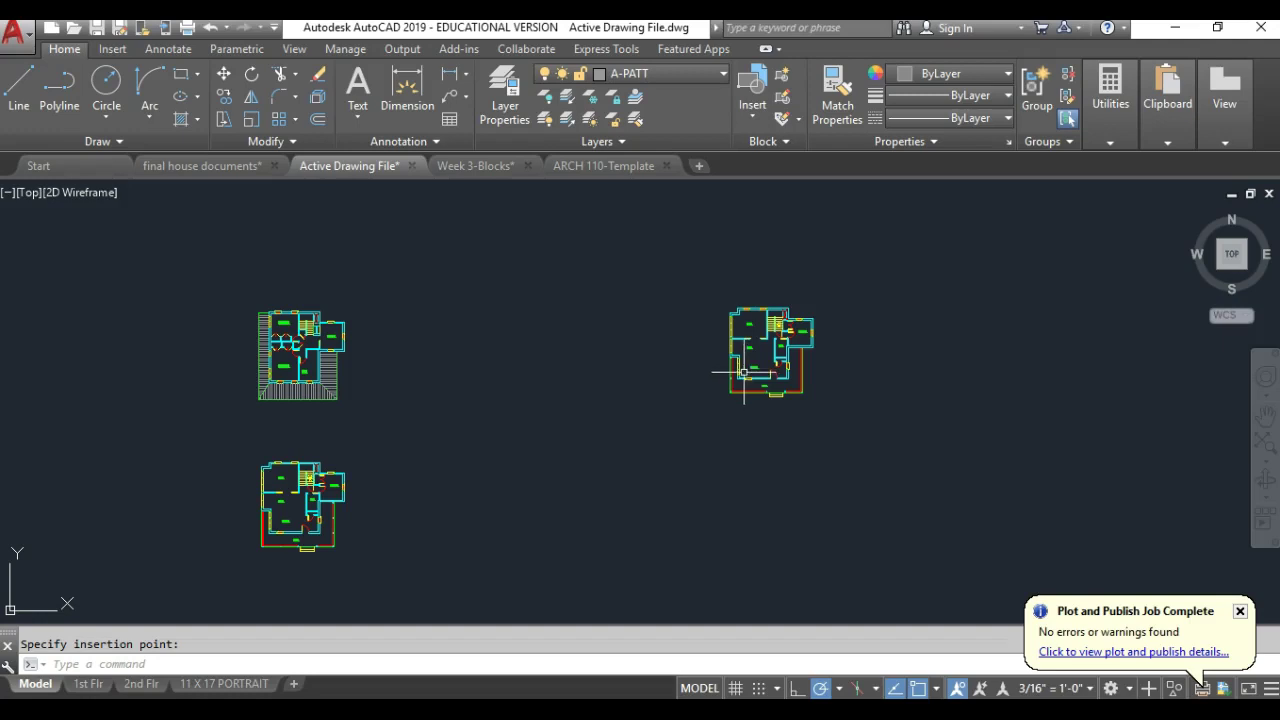
# Step: Put the pasted plan block on layer 0
pyautogui.click(744, 372)
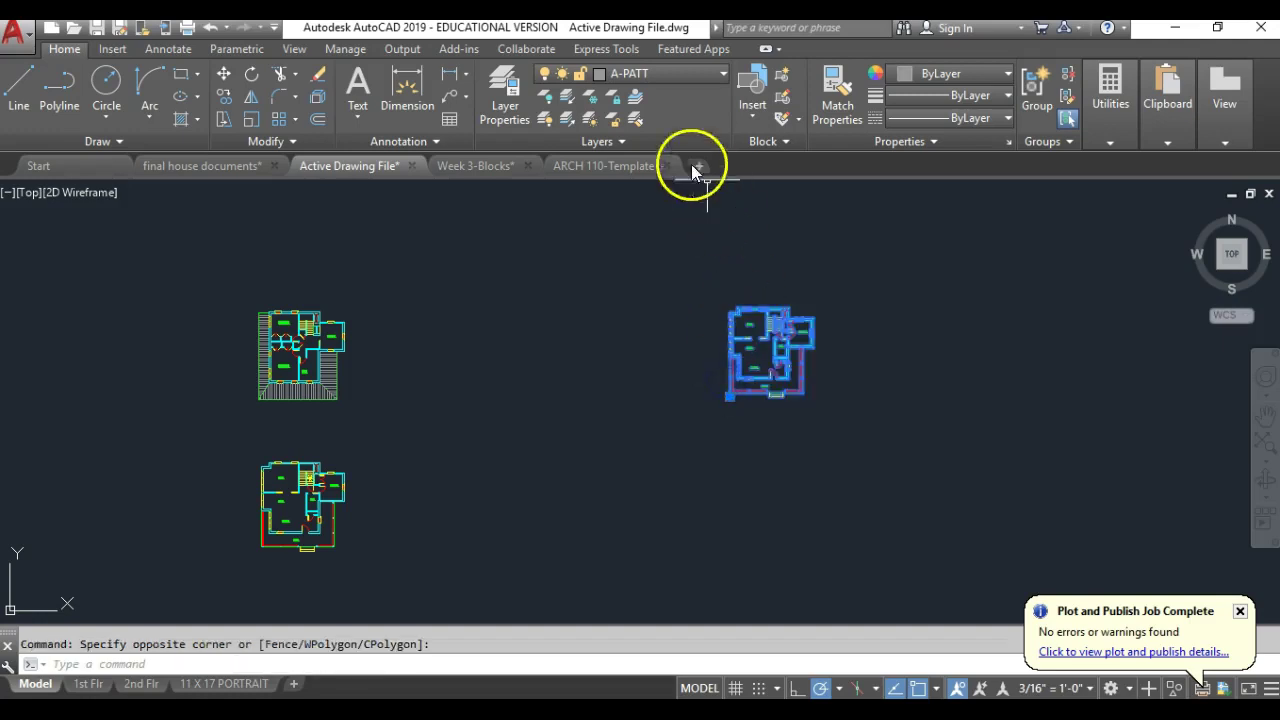
pyautogui.click(712, 73)
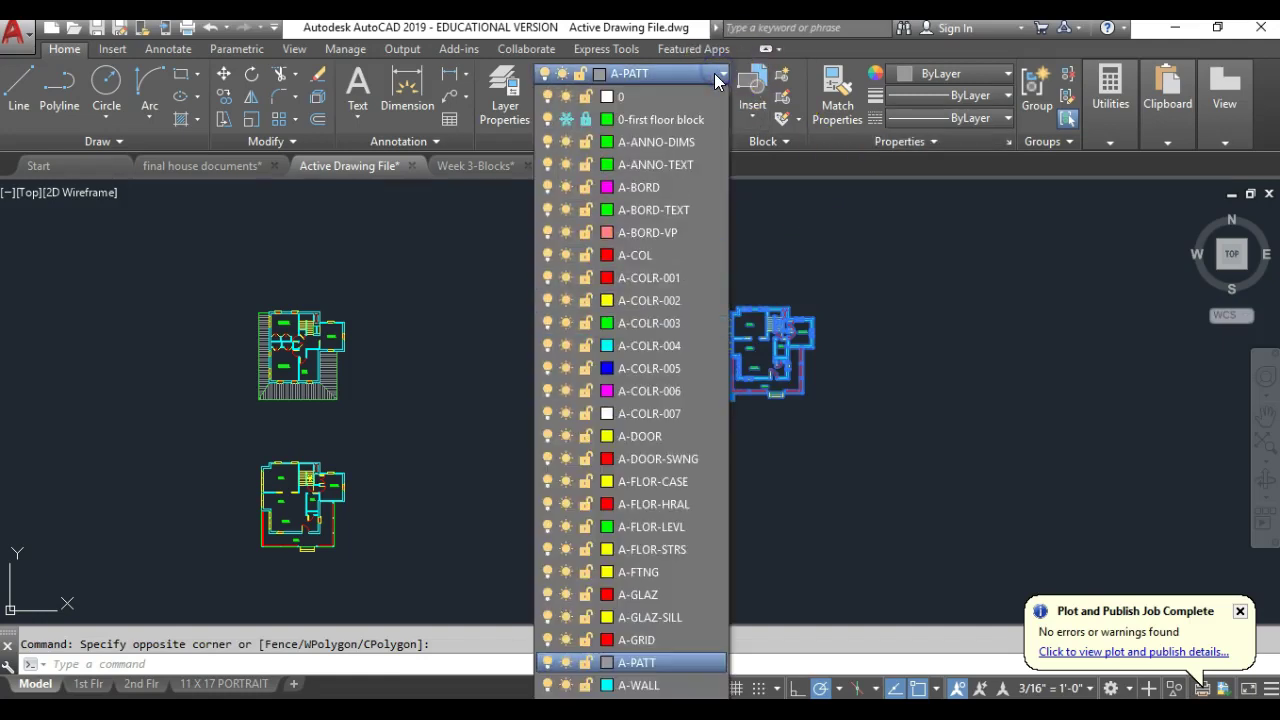
pyautogui.click(663, 98)
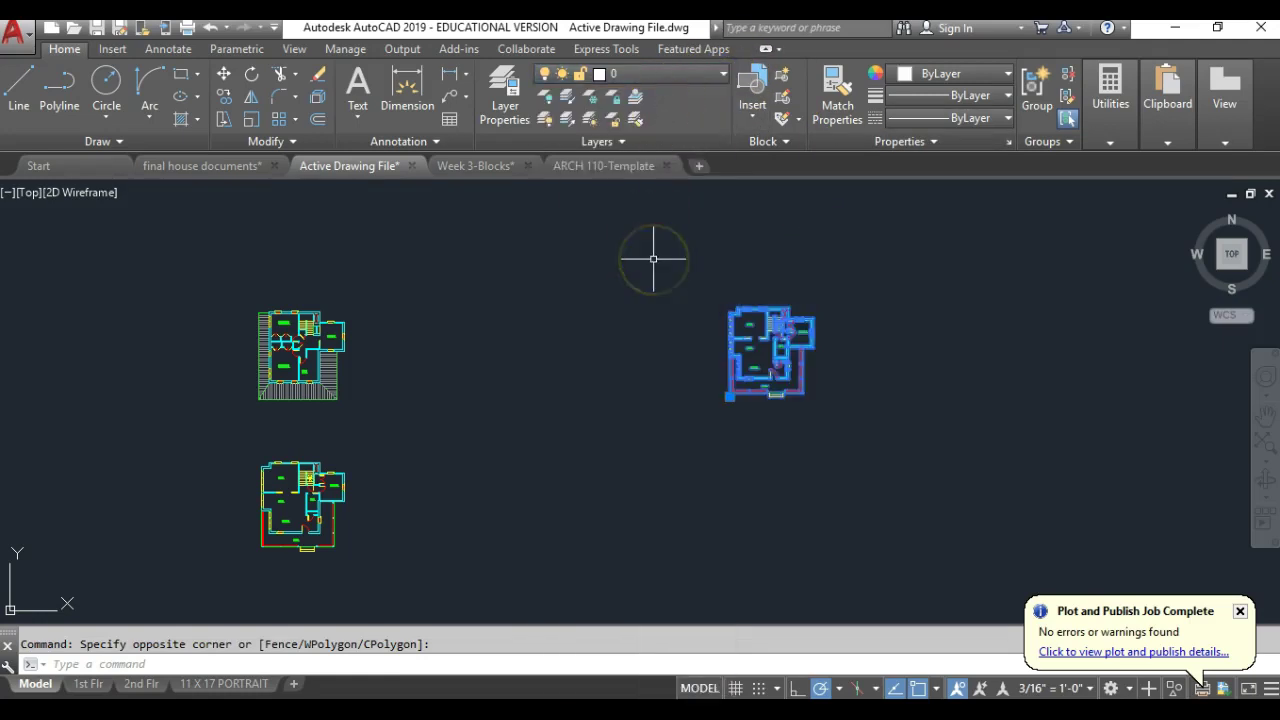
pyautogui.press('Escape')
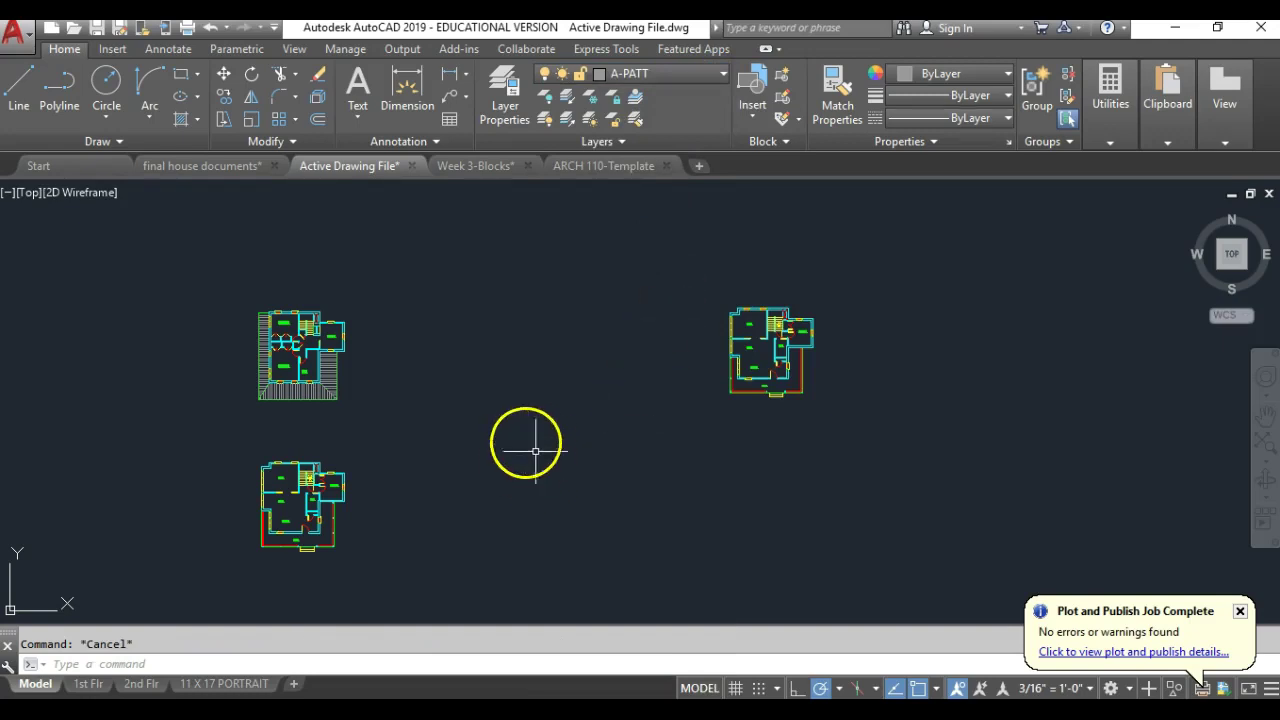
# Step: Copy the upper floor plan and paste it as a block above the right-hand plan
pyautogui.moveTo(1168, 140)
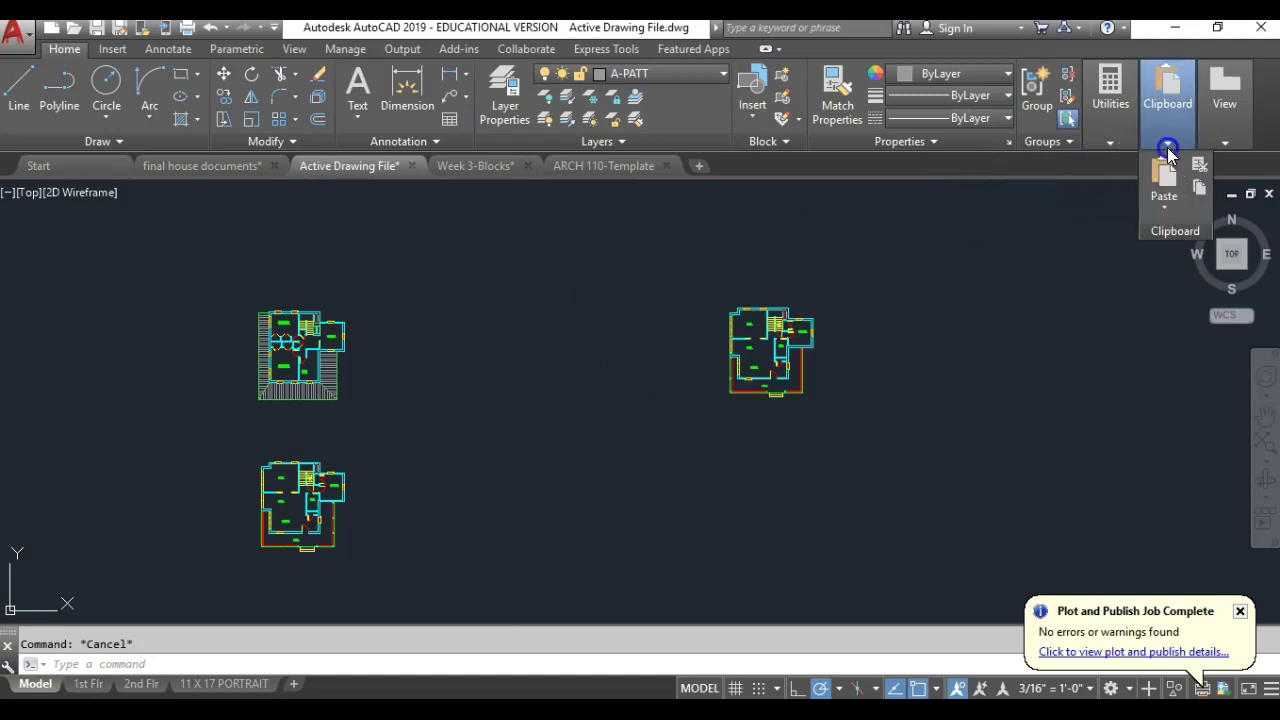
pyautogui.click(1198, 188)
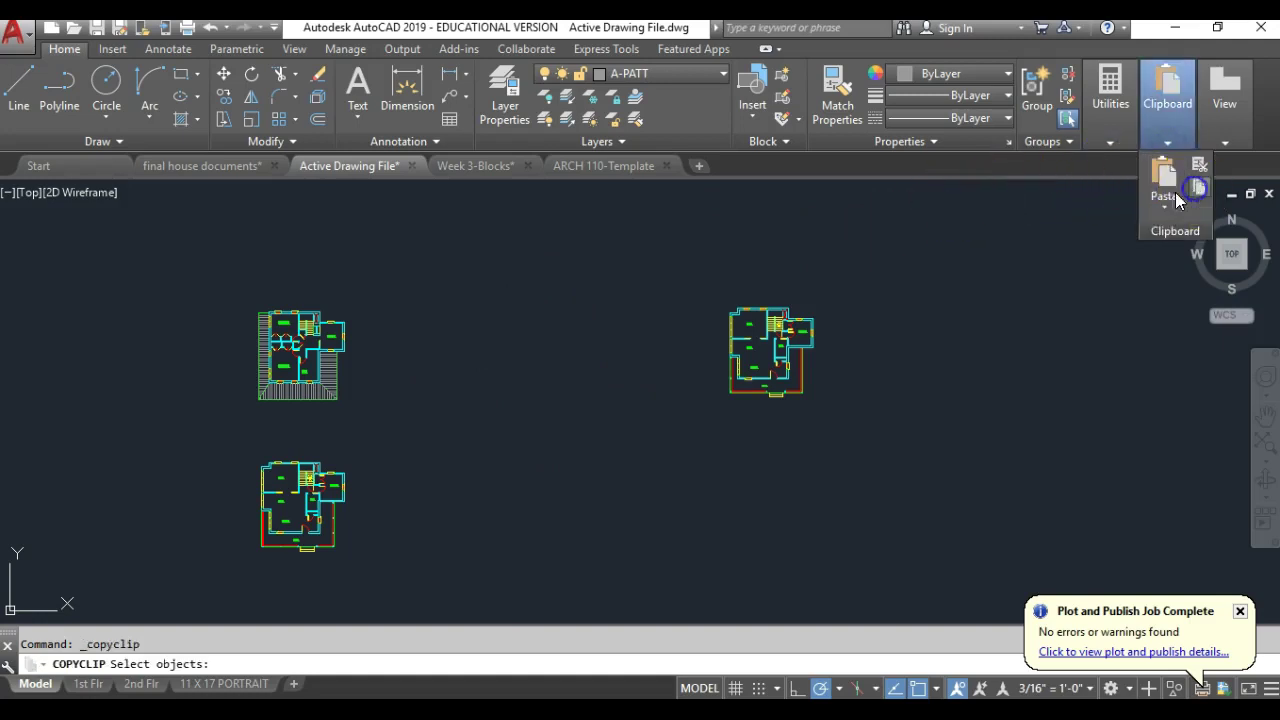
pyautogui.click(400, 252)
pyautogui.click(233, 407)
pyautogui.press('Return')
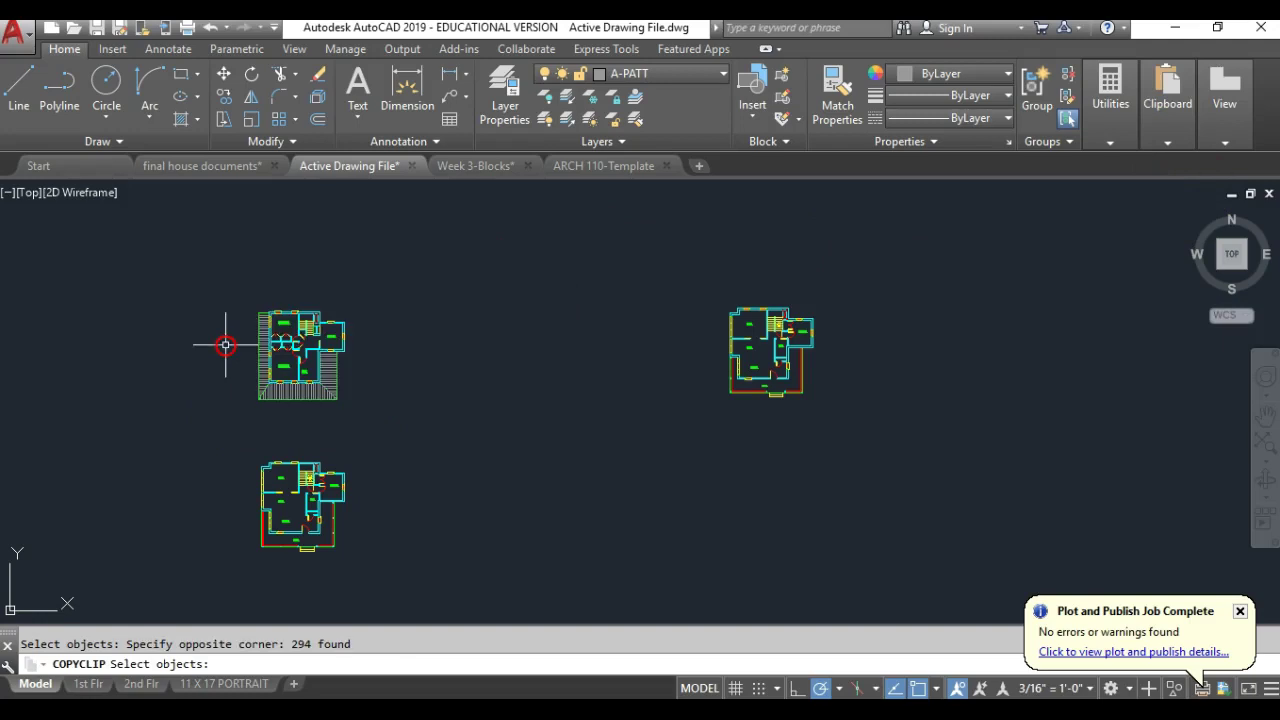
pyautogui.moveTo(1173, 143)
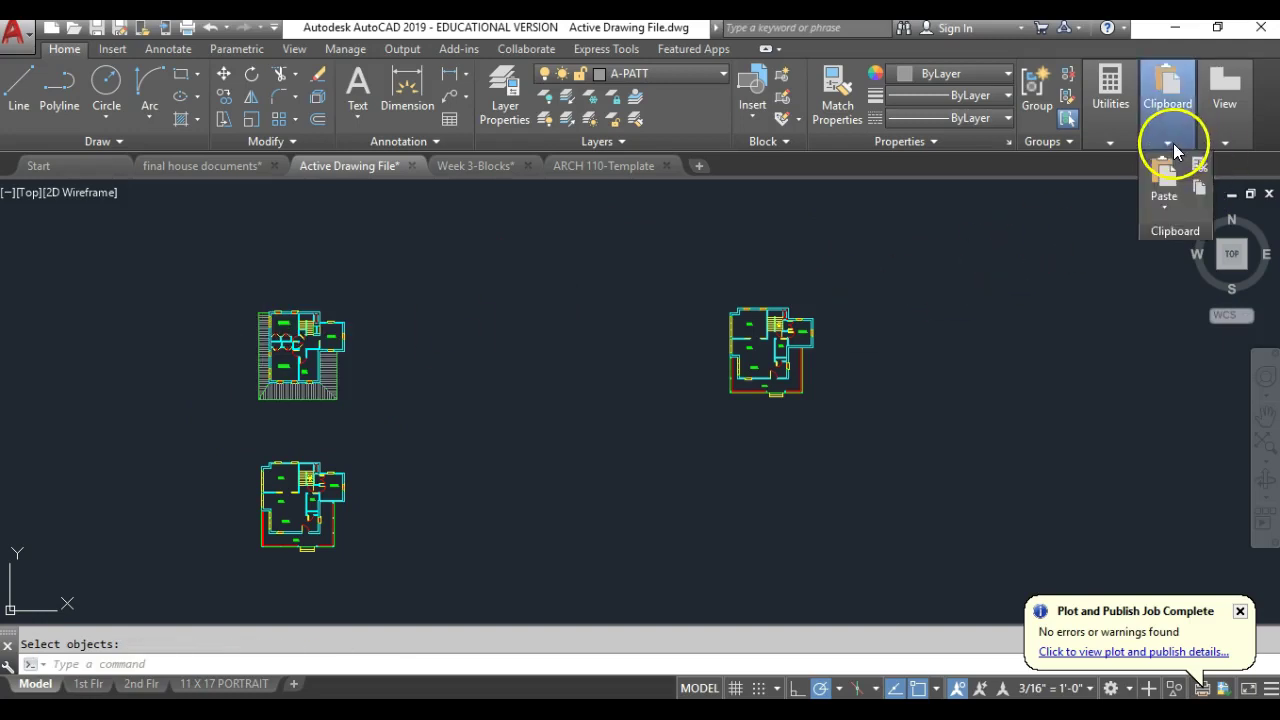
pyautogui.click(1166, 207)
pyautogui.click(1185, 279)
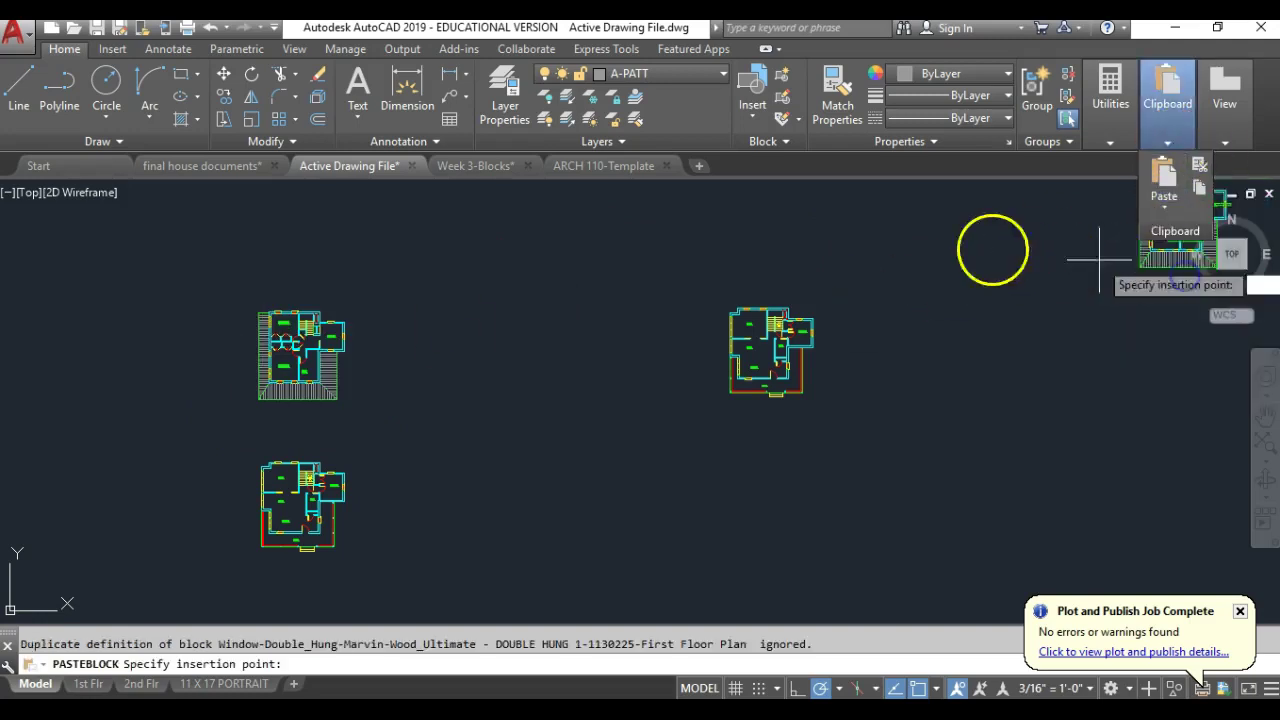
pyautogui.click(735, 247)
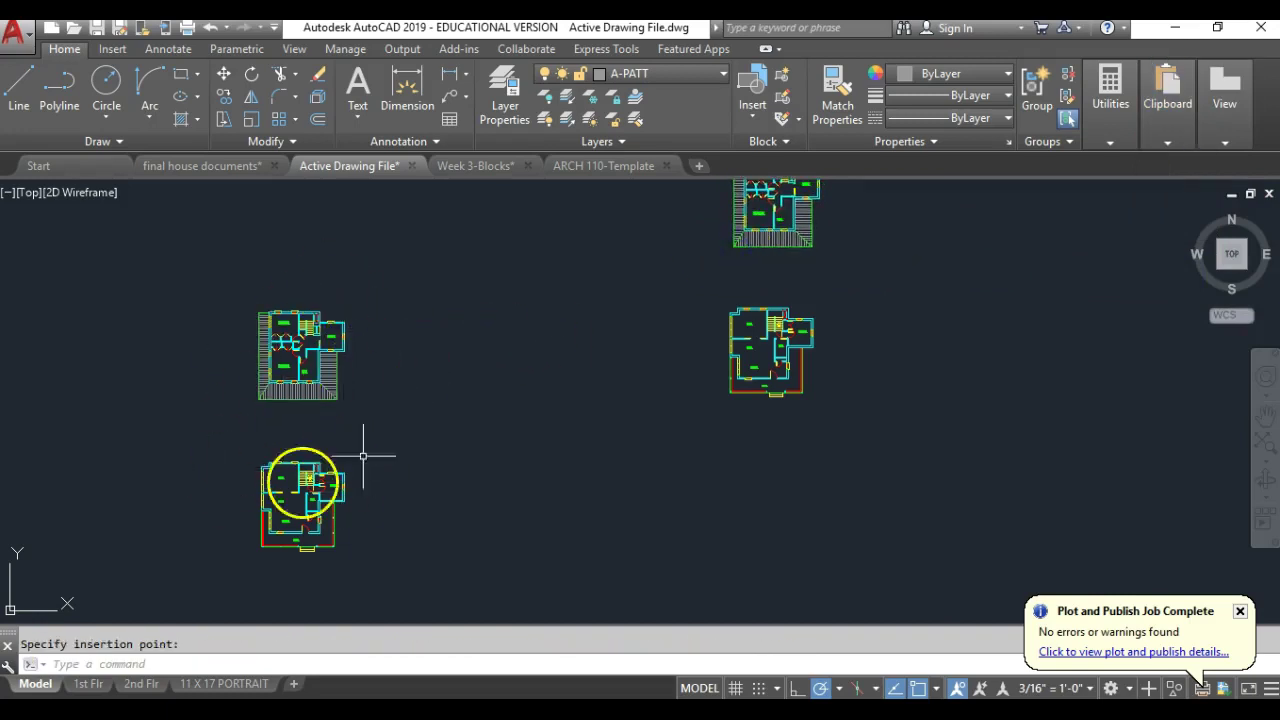
pyautogui.moveTo(543, 309); pyautogui.dragTo(386, 371, button='middle')
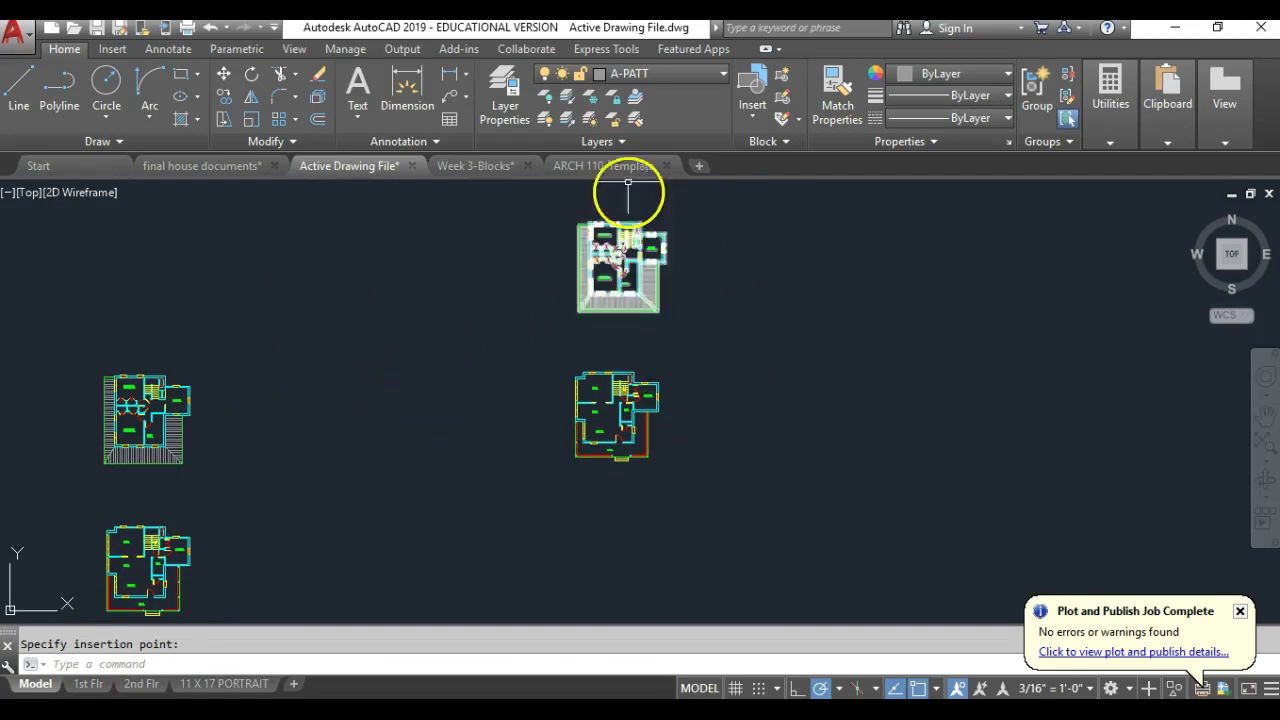
# Step: Draw a vertical guide line up from the lower floor plan's corner with LINE
pyautogui.write('l')
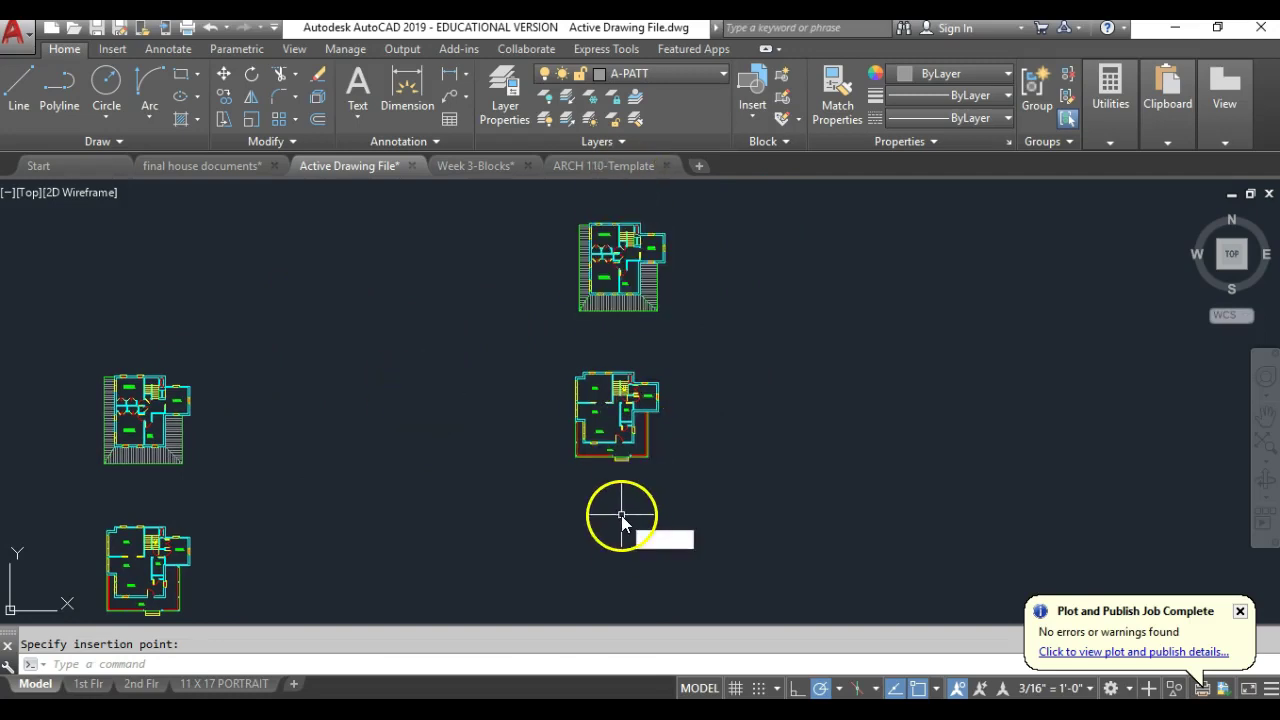
pyautogui.press('Return')
pyautogui.scroll(5, 587, 352)
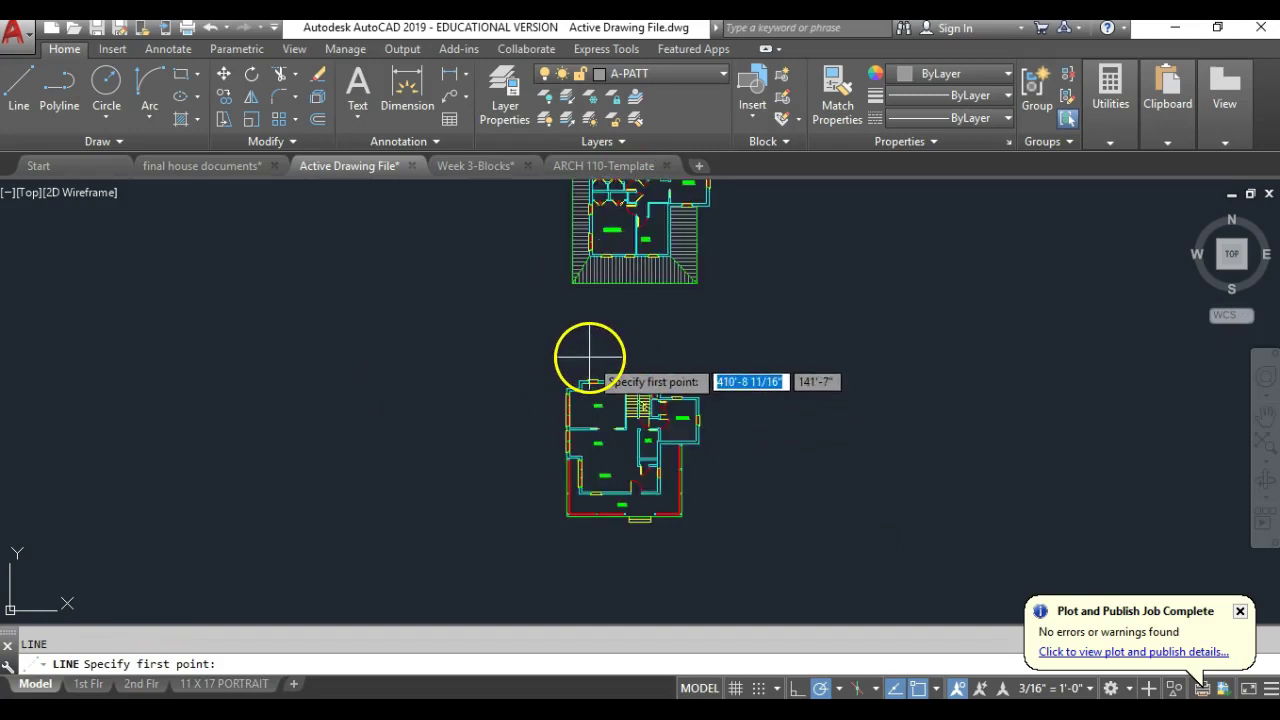
pyautogui.scroll(-2, 559, 321)
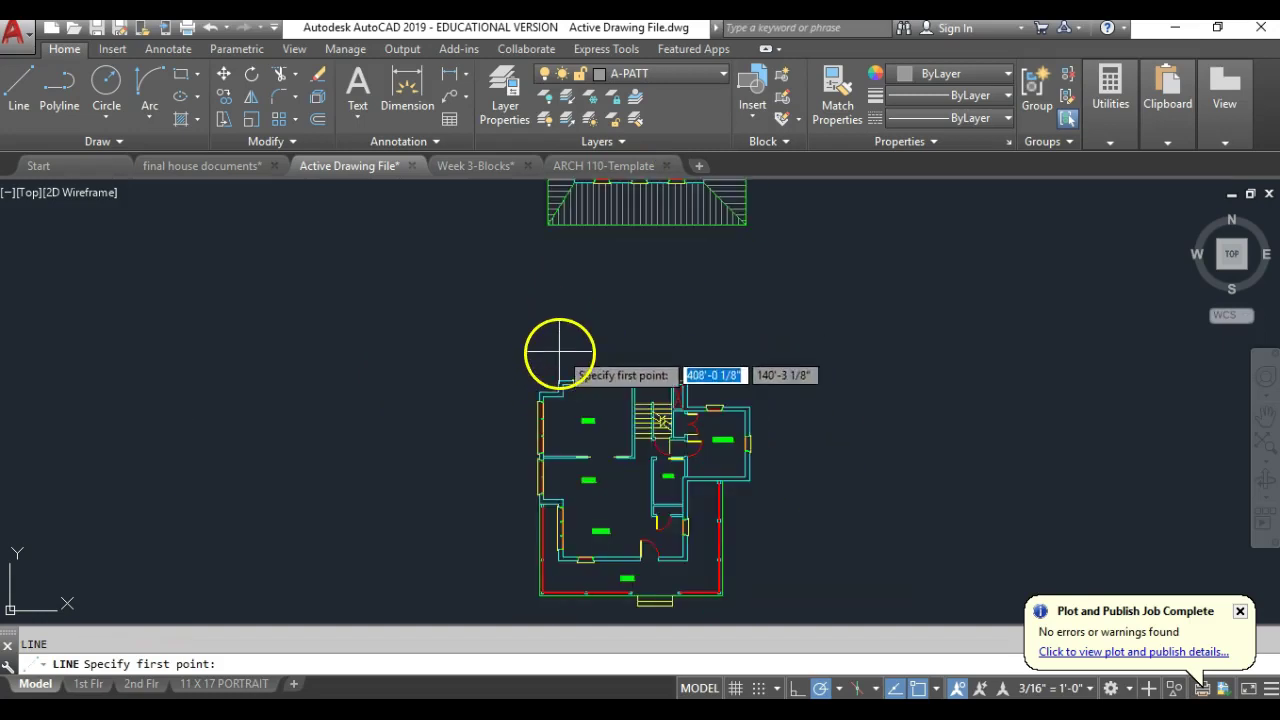
pyautogui.click(557, 380)
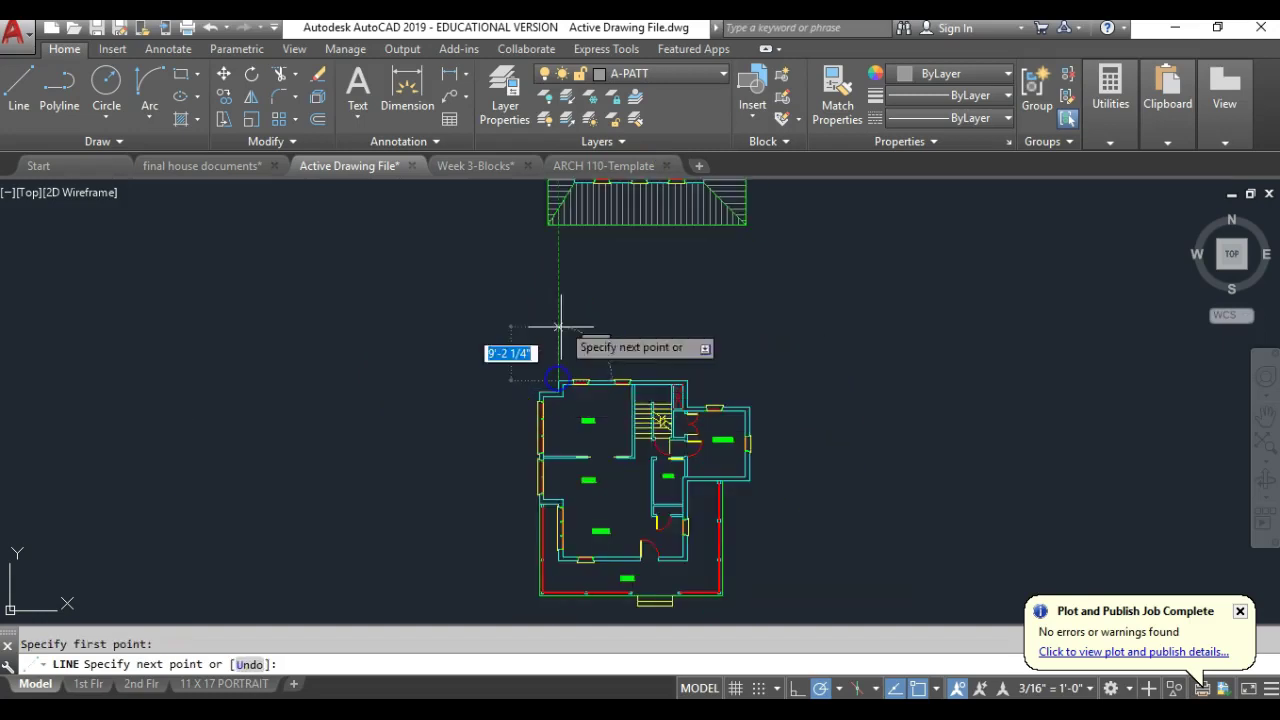
pyautogui.moveTo(569, 343)
pyautogui.mouseDown(button='middle')
pyautogui.moveTo(557, 423)
pyautogui.moveTo(600, 586)
pyautogui.moveTo(533, 390)
pyautogui.mouseUp(button='middle')
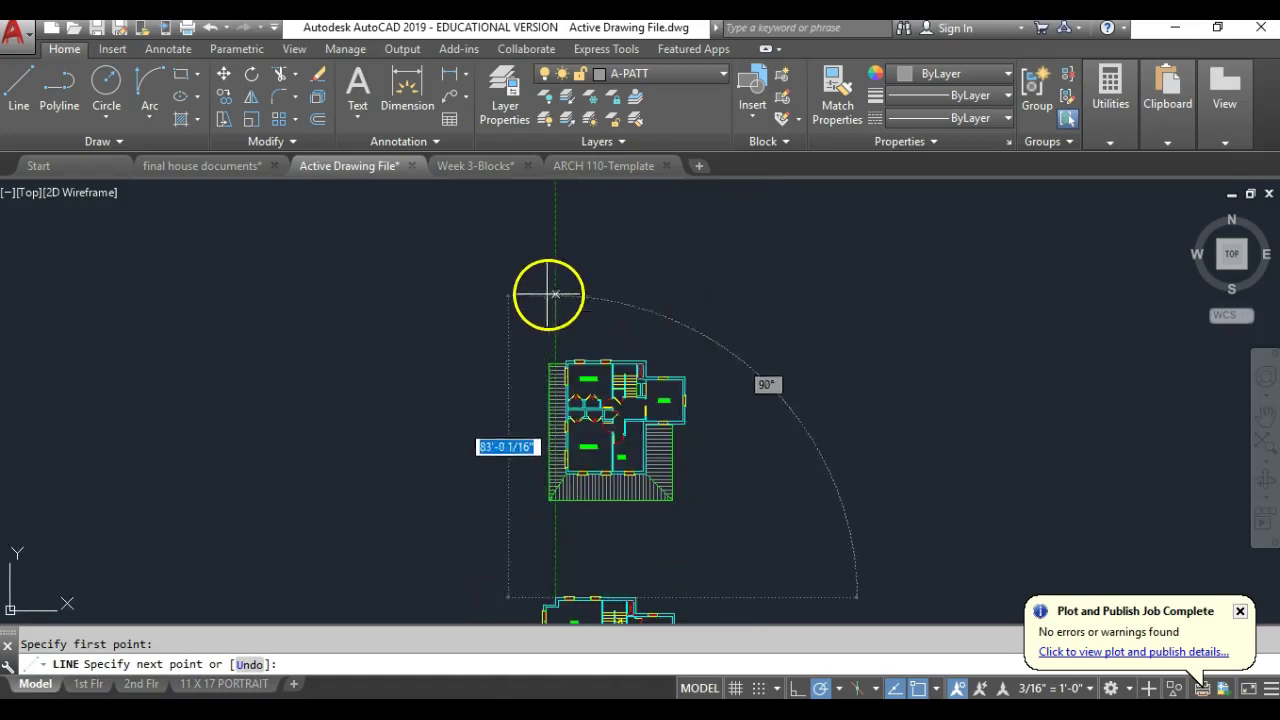
pyautogui.click(556, 287)
pyautogui.press('Return')
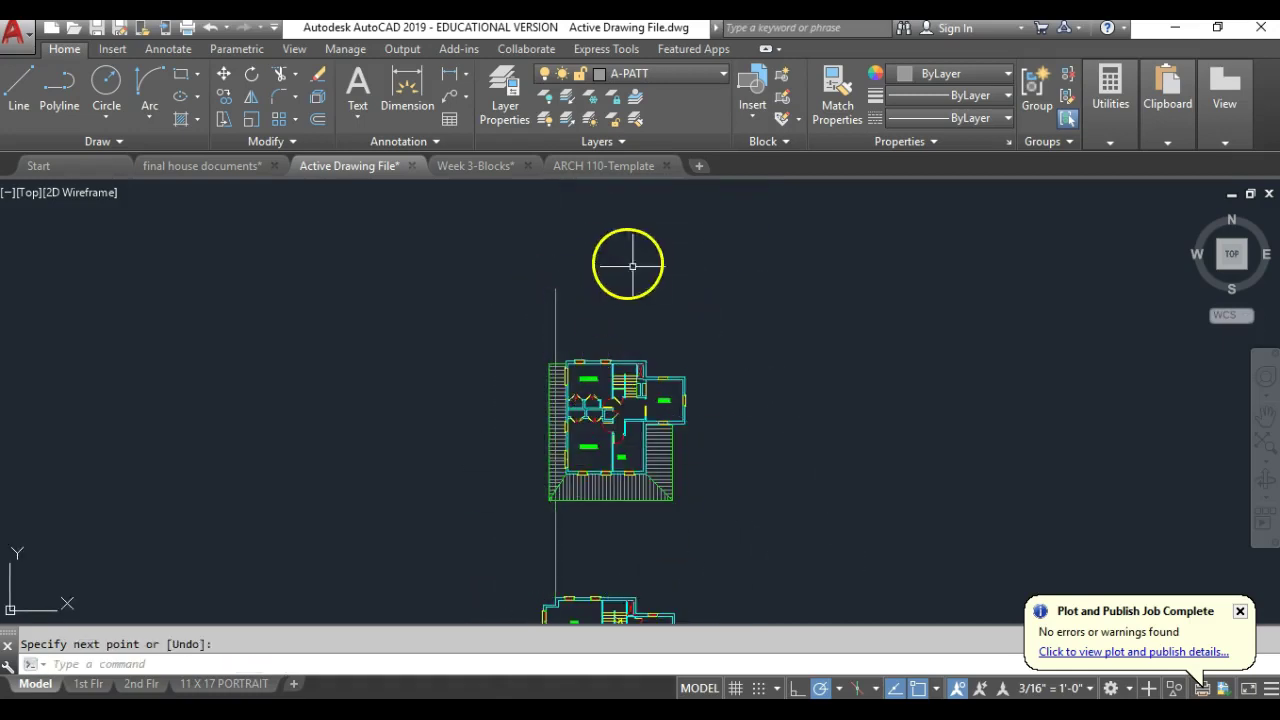
# Step: Move the upper-floor plan block by its corner onto the guide line
pyautogui.click(221, 76)
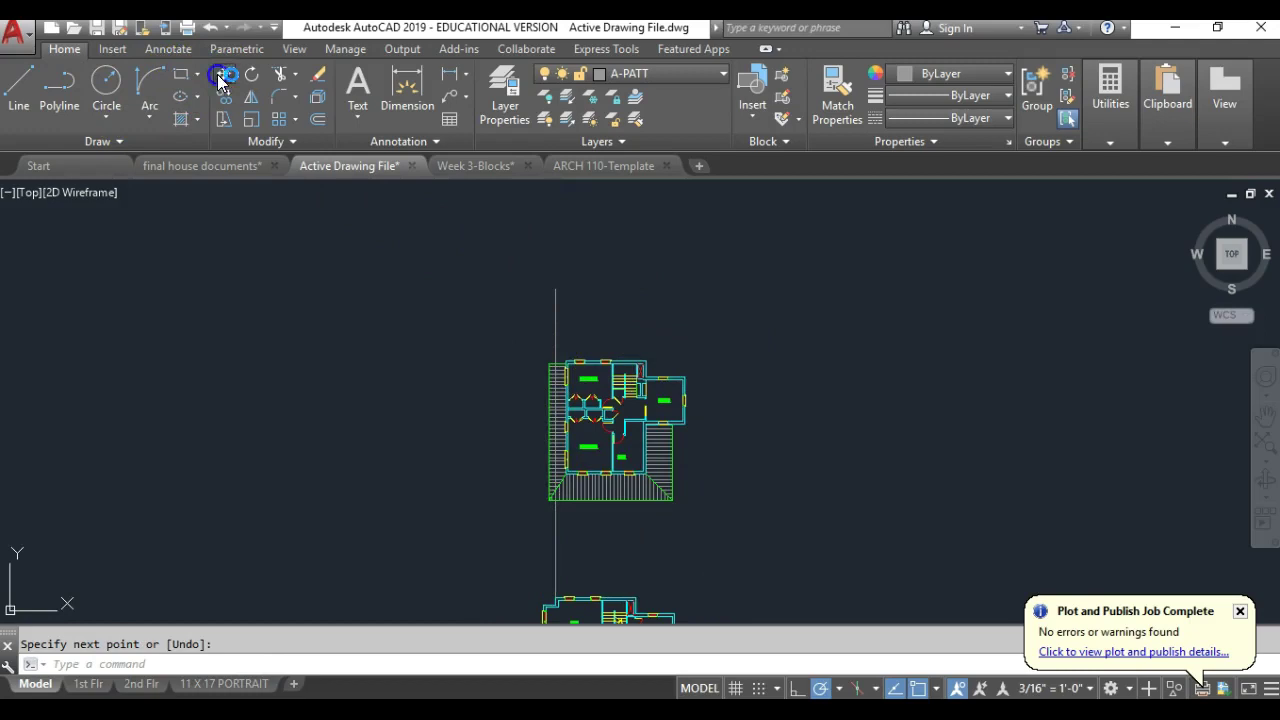
pyautogui.click(651, 309)
pyautogui.click(606, 420)
pyautogui.press('Return')
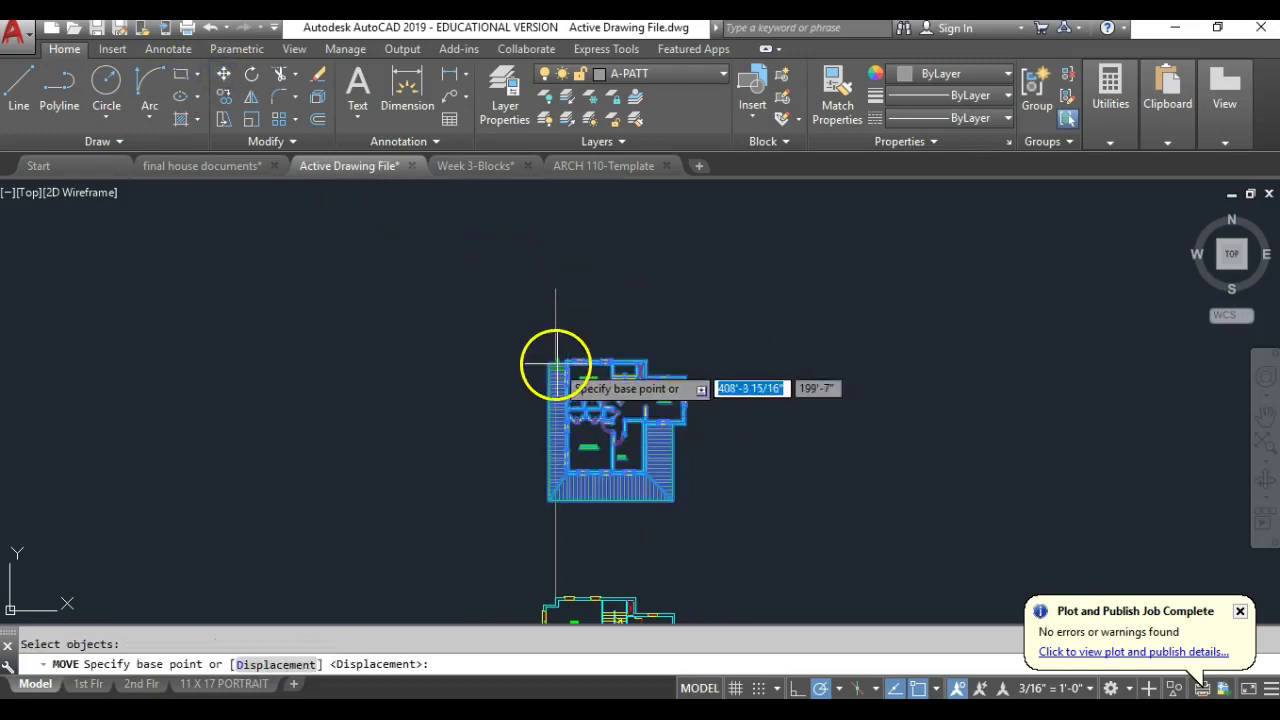
pyautogui.scroll(6, 556, 362)
pyautogui.click(592, 347)
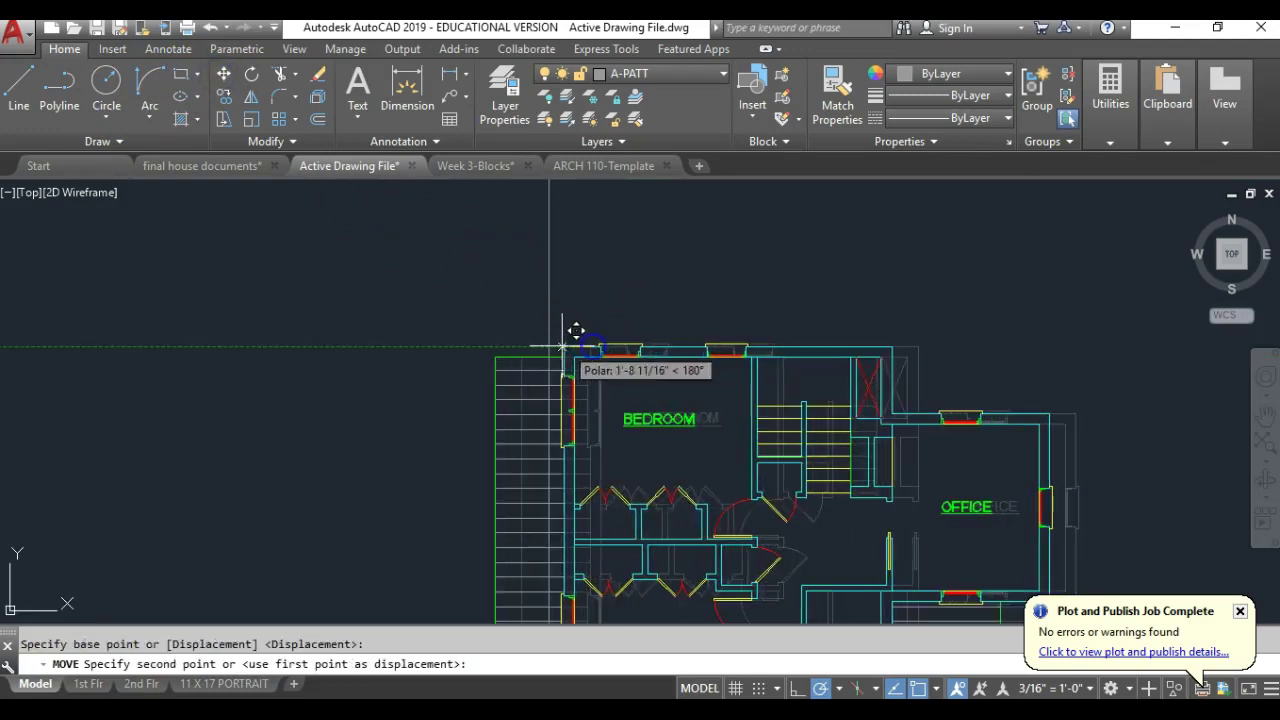
pyautogui.click(550, 347)
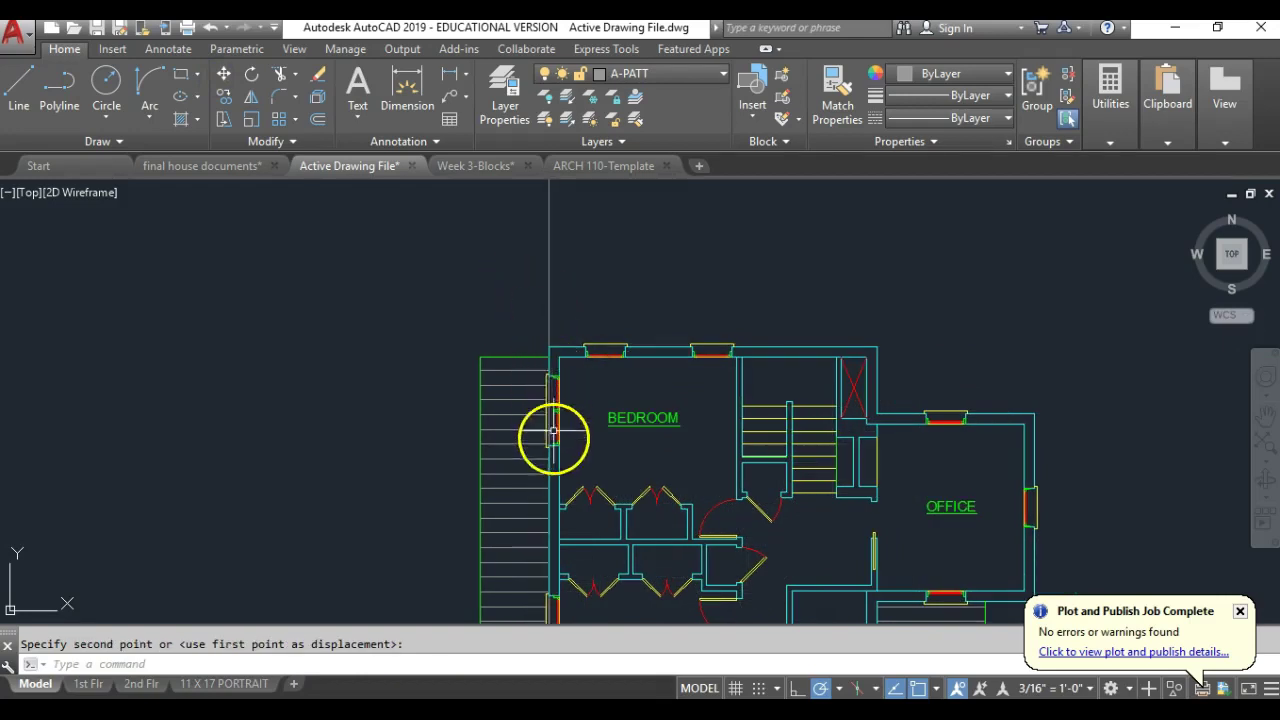
pyautogui.scroll(-5, 552, 434)
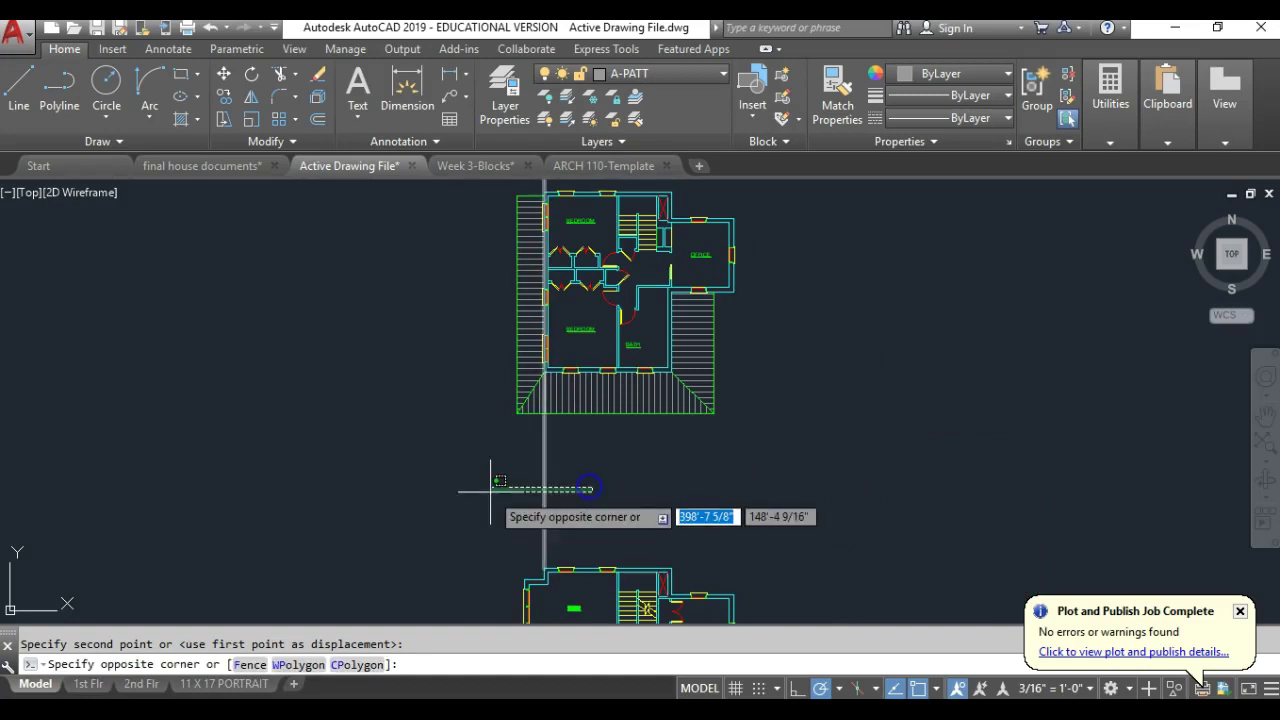
pyautogui.click(573, 476)
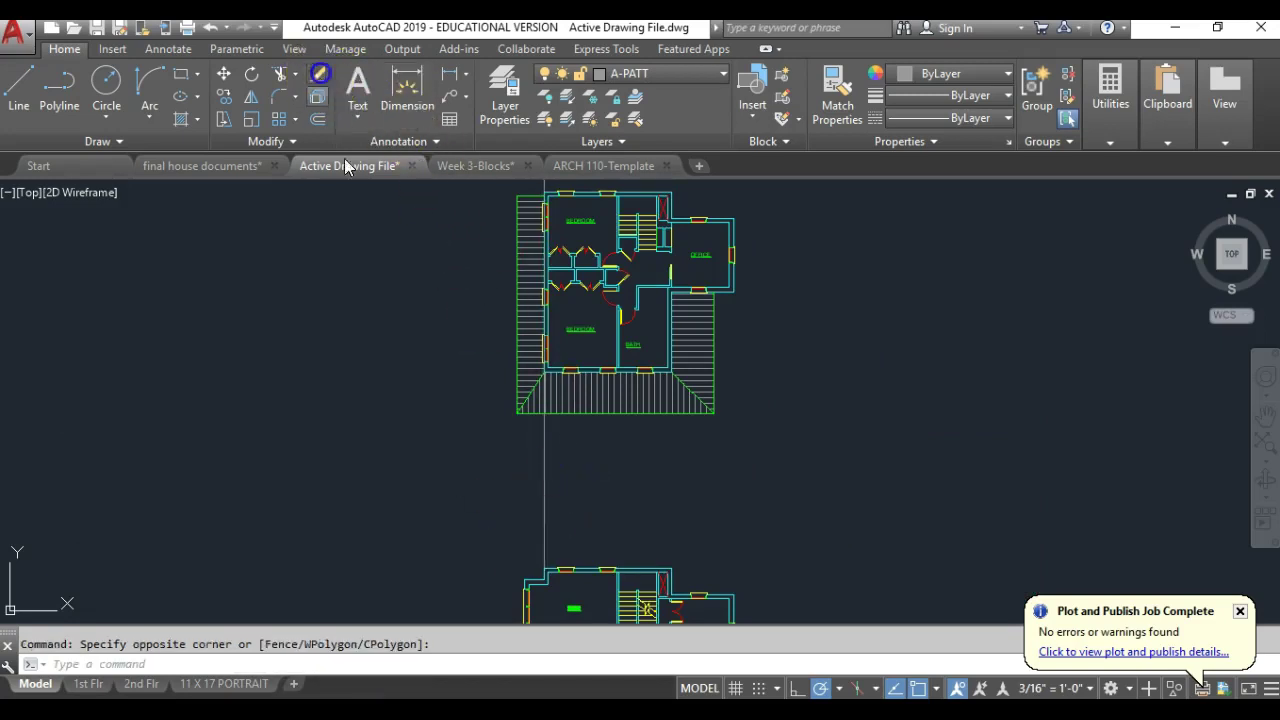
# Step: Erase the vertical guide line and recenter the view on the four plans
pyautogui.click(319, 74)
pyautogui.click(586, 525)
pyautogui.click(484, 516)
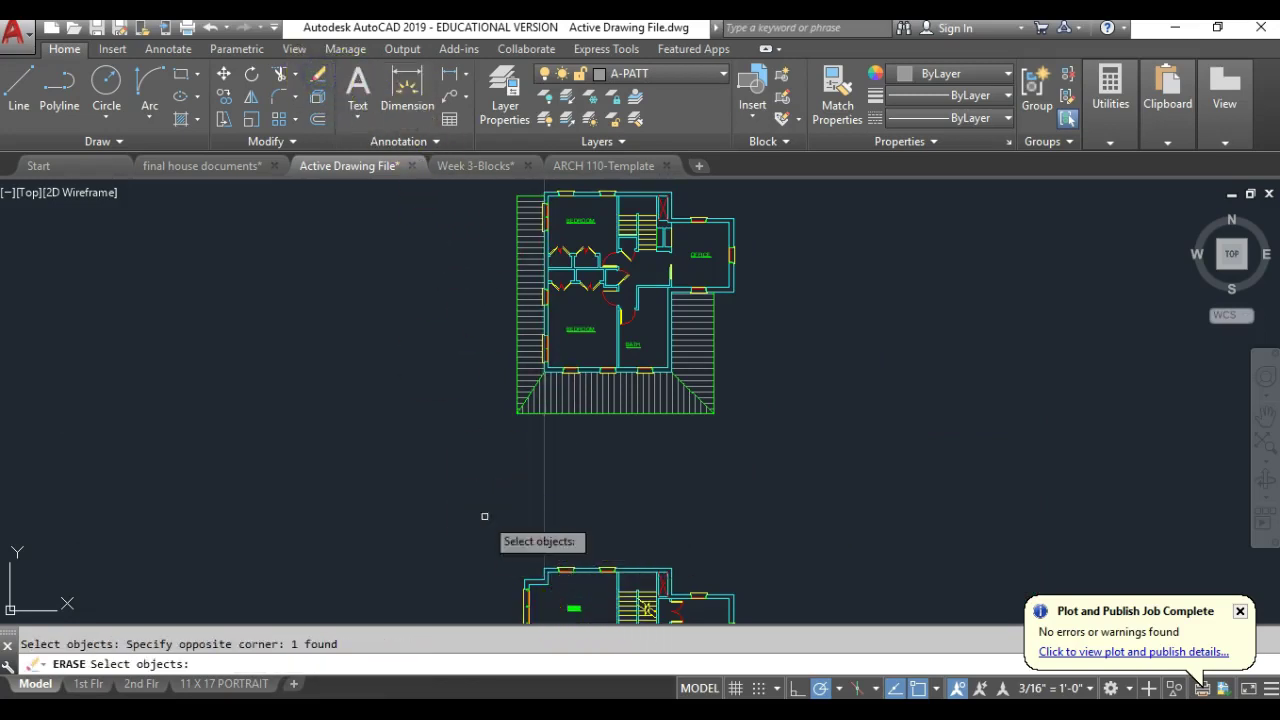
pyautogui.press('Return')
pyautogui.scroll(-4, 506, 455)
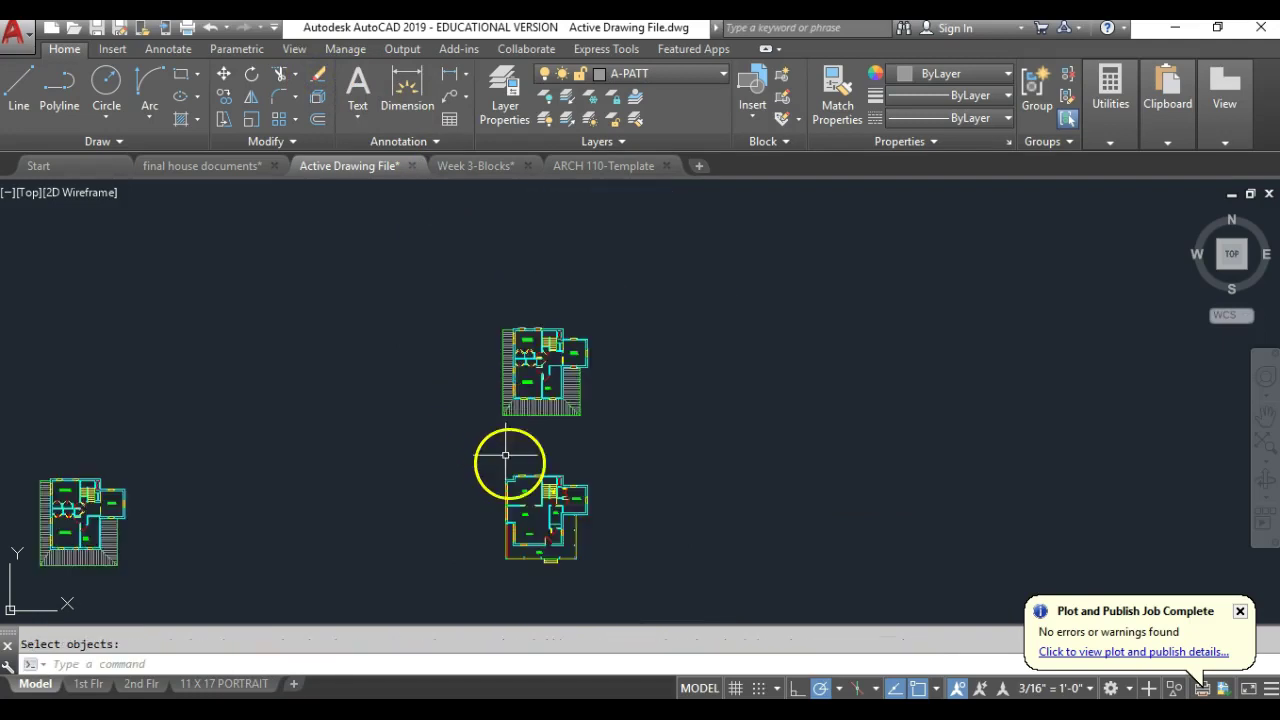
pyautogui.moveTo(506, 455); pyautogui.dragTo(520, 354, button='middle')
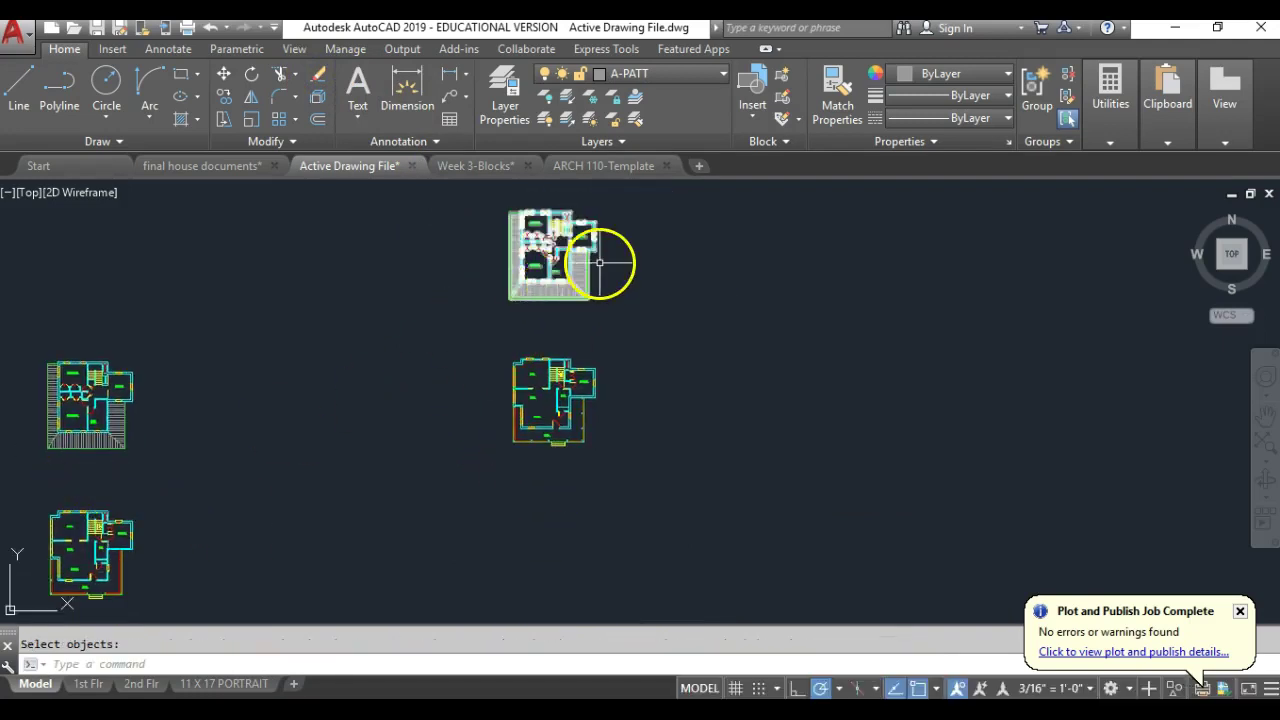
pyautogui.moveTo(545, 381)
pyautogui.mouseDown(button='middle')
pyautogui.moveTo(505, 413)
pyautogui.moveTo(535, 373)
pyautogui.moveTo(527, 388)
pyautogui.mouseUp(button='middle')
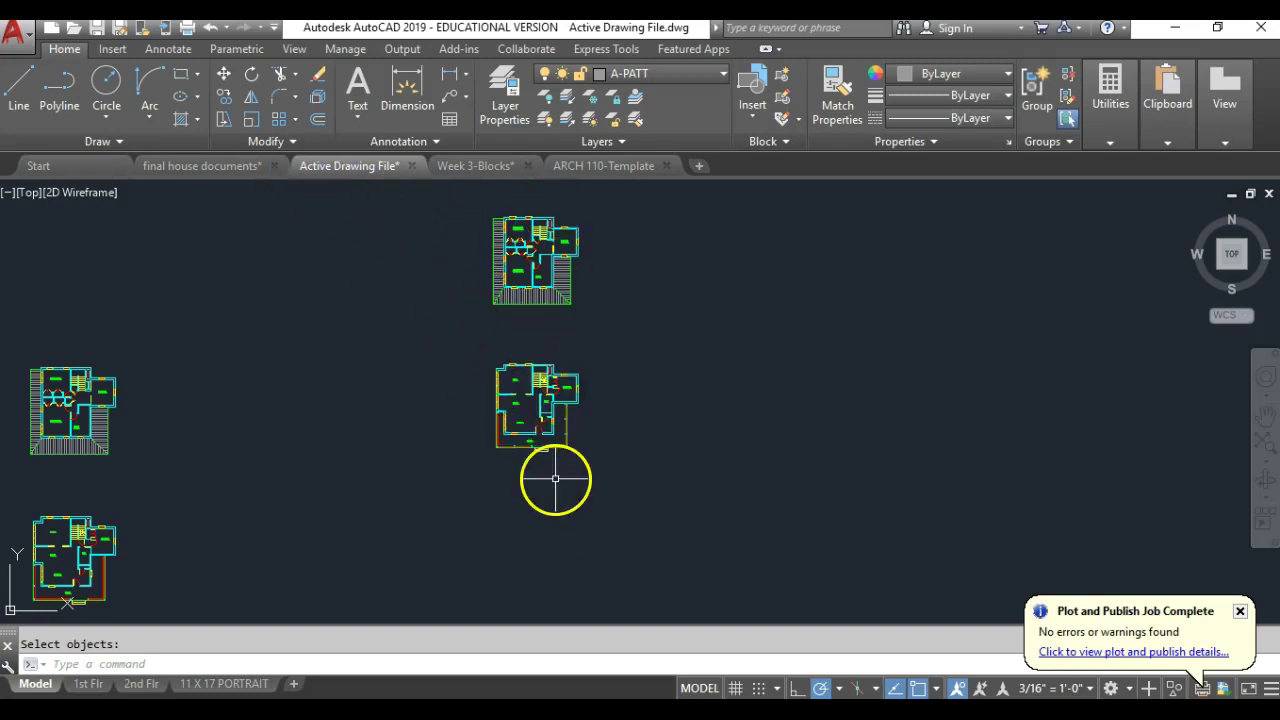
# Step: Copy both stacked floor plans to the right
pyautogui.click(223, 96)
pyautogui.click(674, 241)
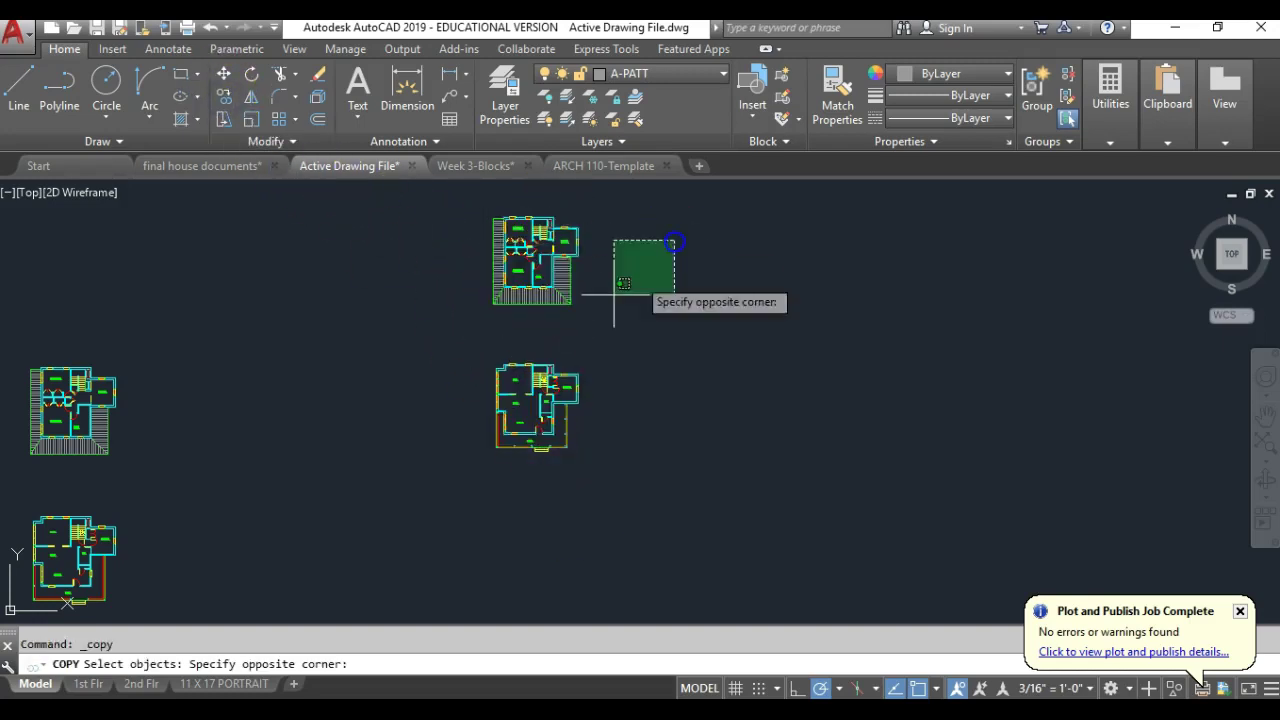
pyautogui.click(485, 416)
pyautogui.press('Return')
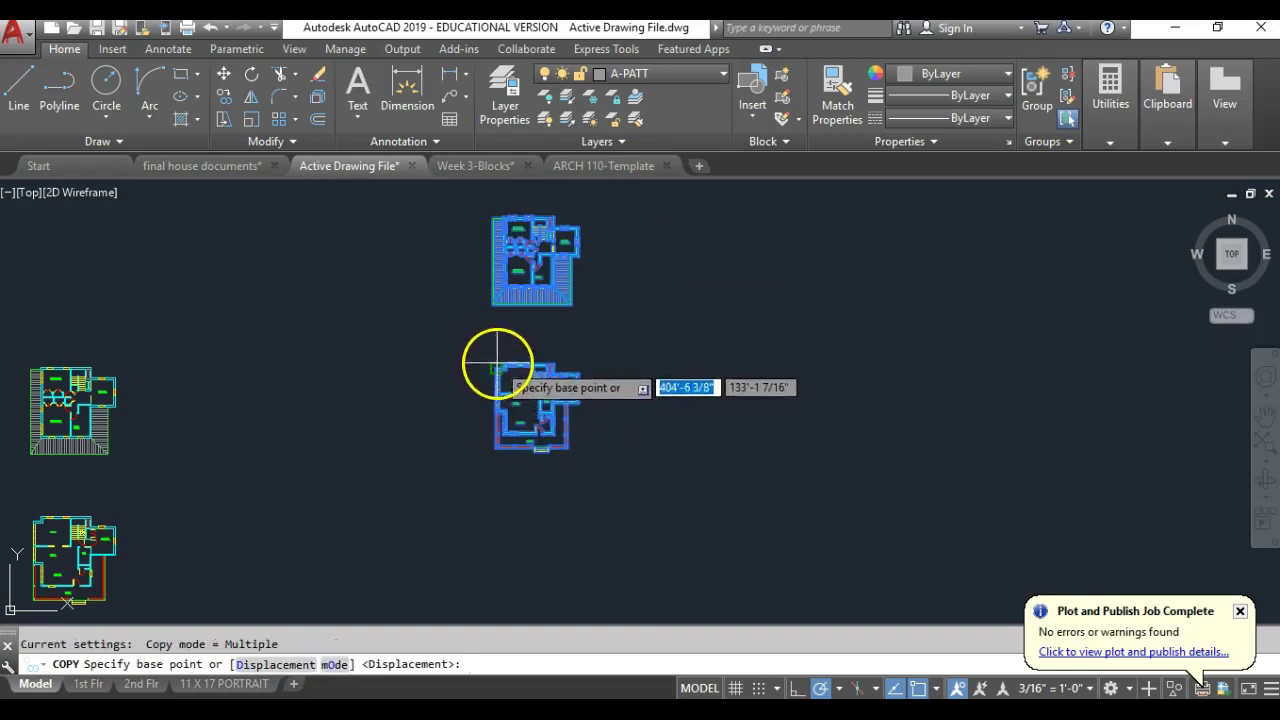
pyautogui.click(489, 344)
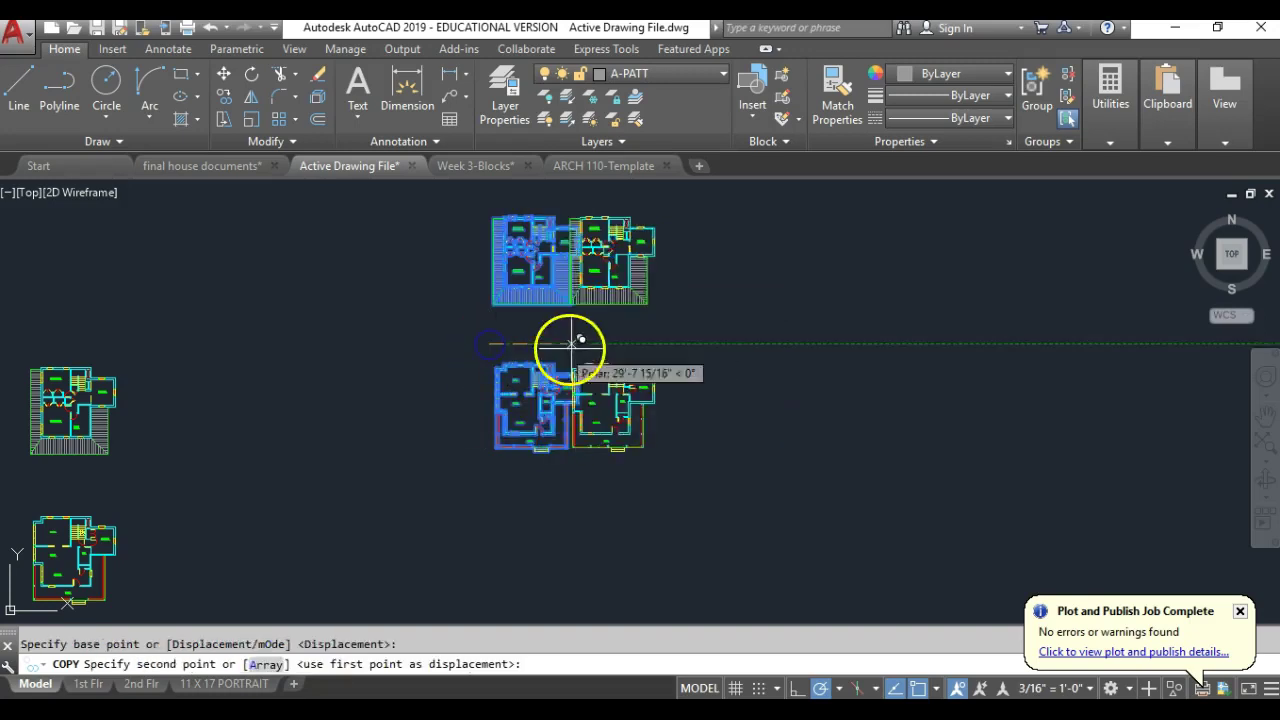
pyautogui.click(727, 343)
pyautogui.rightClick(679, 394)
pyautogui.moveTo(674, 347); pyautogui.dragTo(502, 384, button='middle')
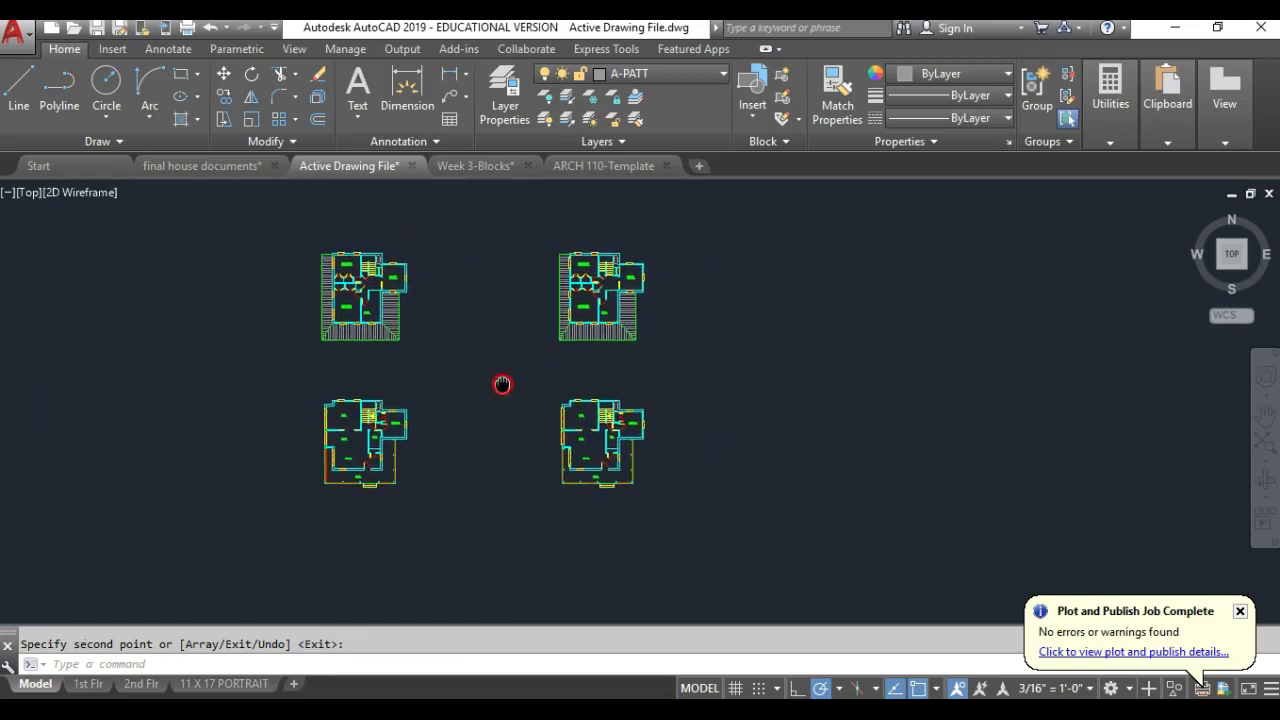
pyautogui.click(584, 456)
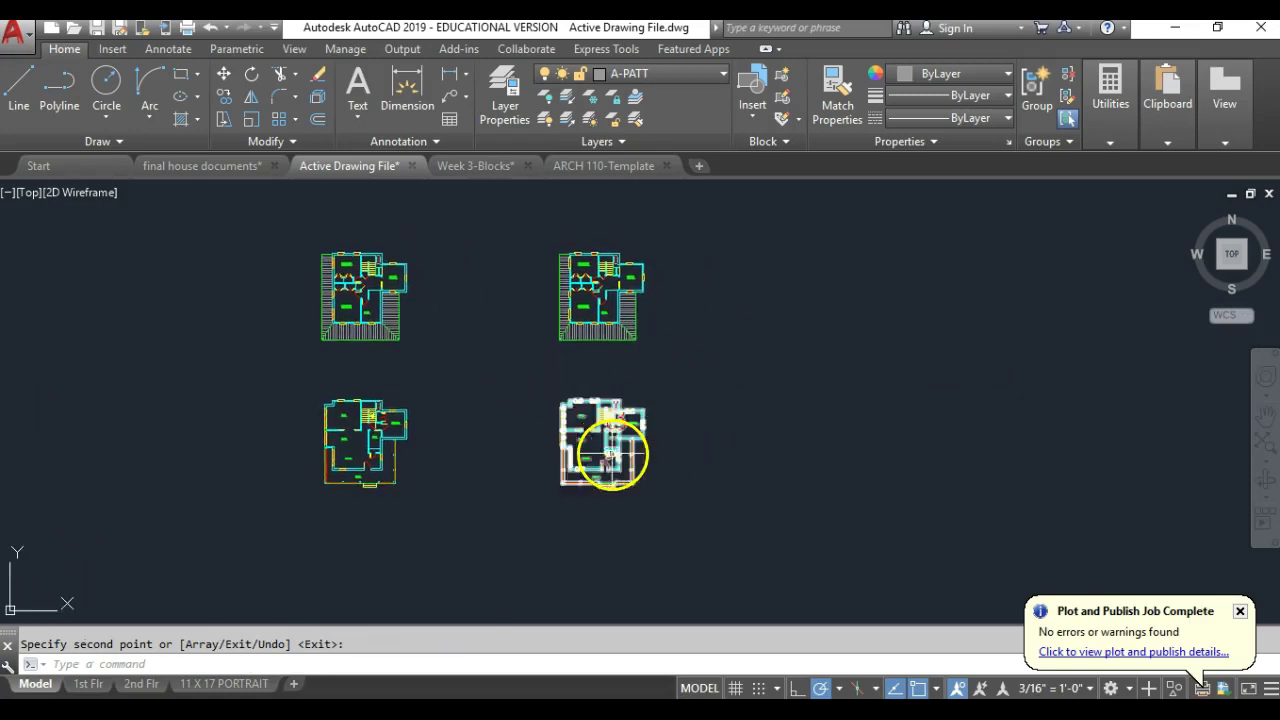
# Step: Rotate the lower-right floor plan copy into its new orientation
pyautogui.click(251, 72)
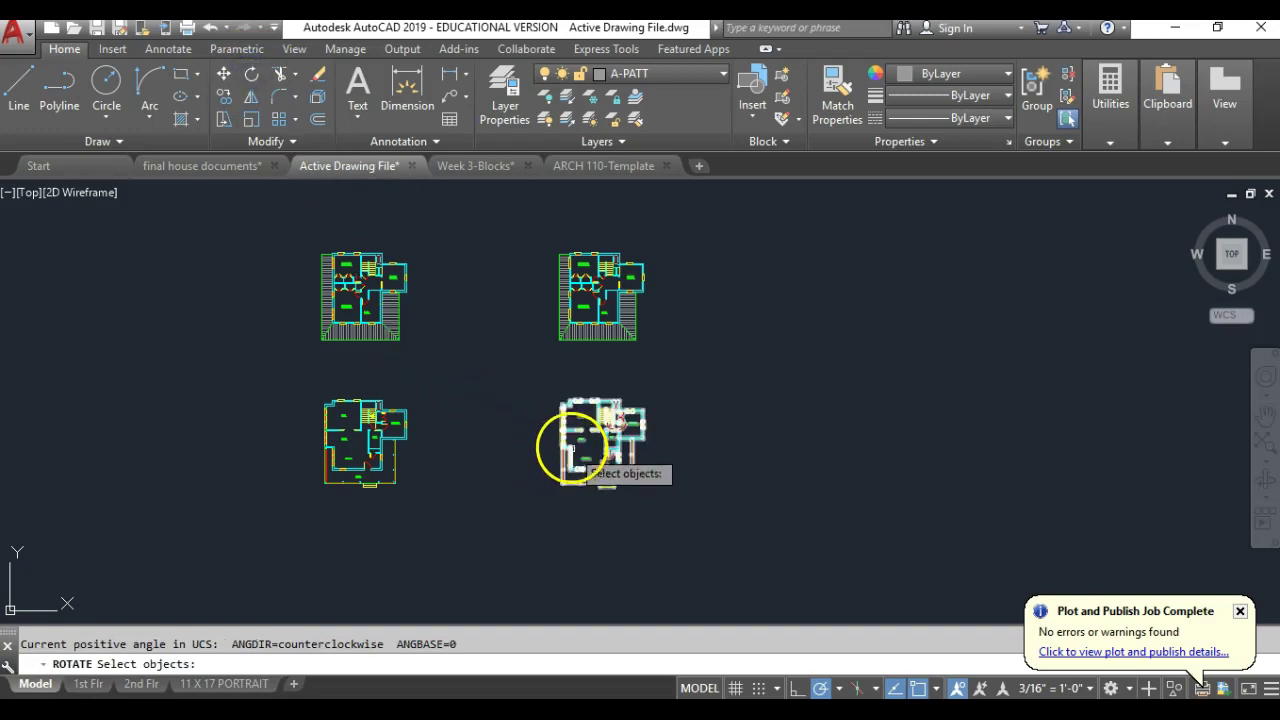
pyautogui.click(568, 444)
pyautogui.click(524, 413)
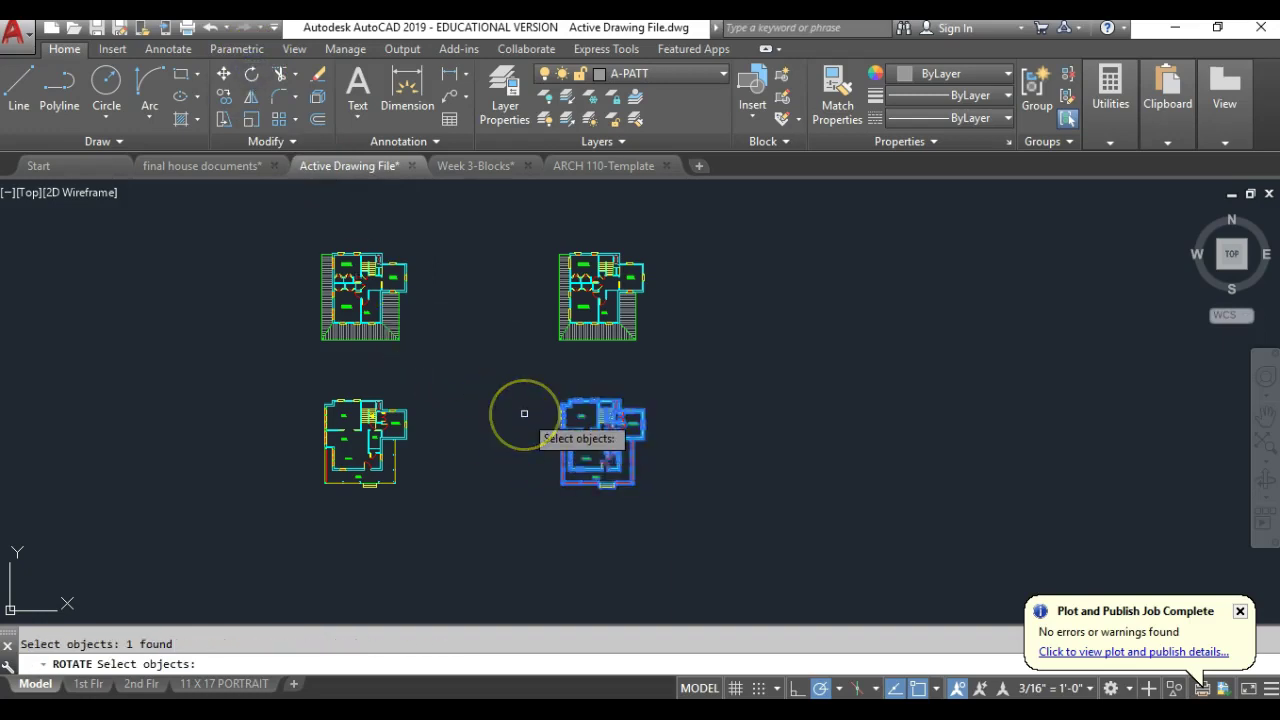
pyautogui.rightClick(601, 445)
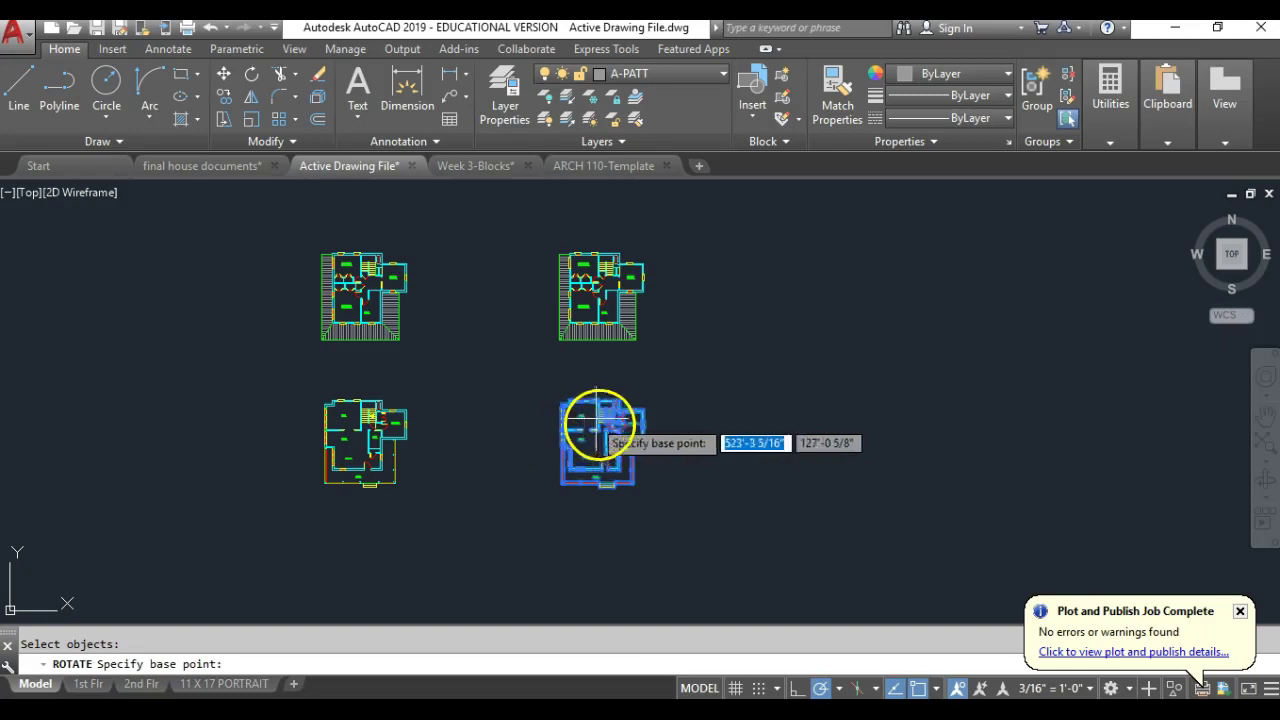
pyautogui.click(612, 423)
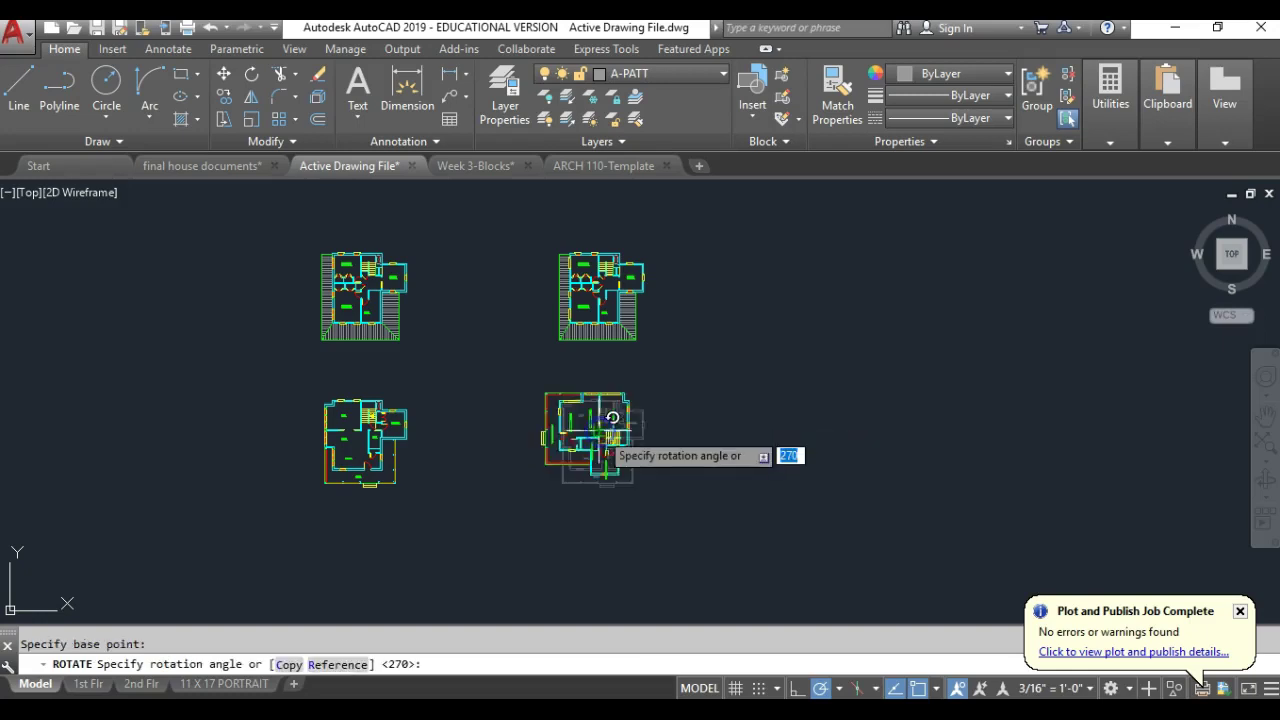
pyautogui.click(600, 606)
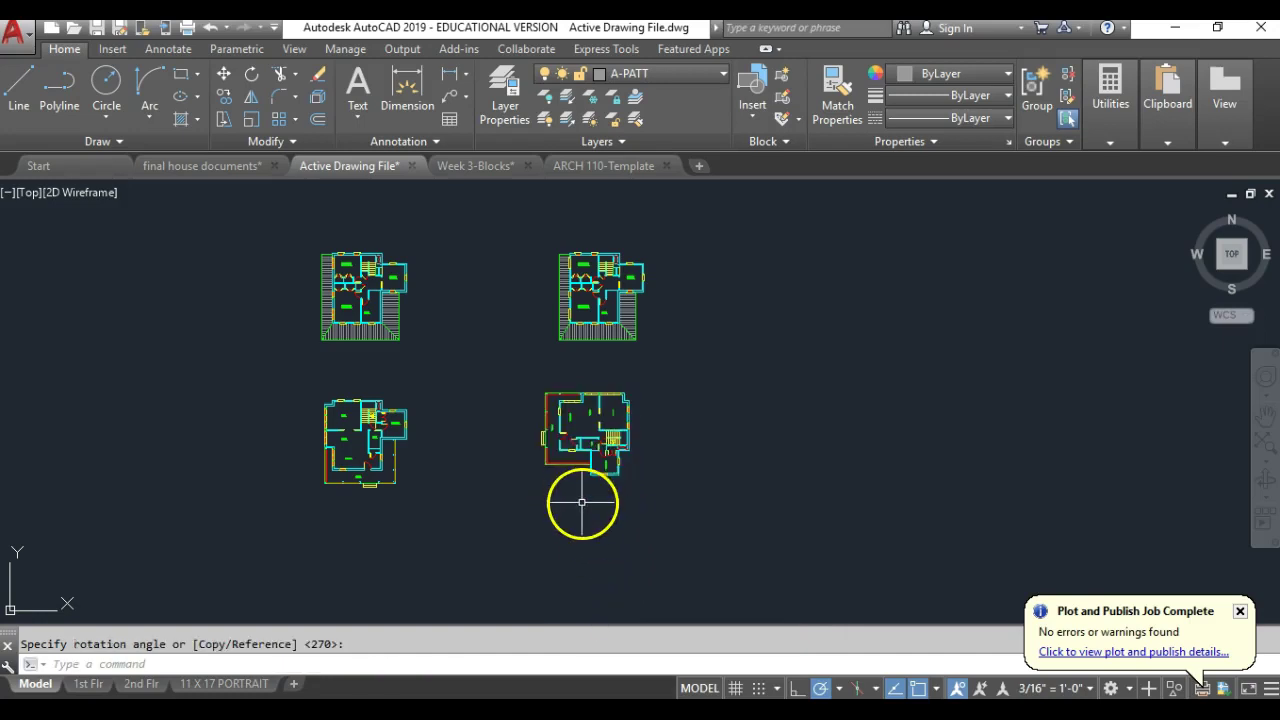
pyautogui.moveTo(582, 488)
pyautogui.mouseDown(button='middle')
pyautogui.moveTo(578, 404)
pyautogui.moveTo(574, 497)
pyautogui.mouseUp(button='middle')
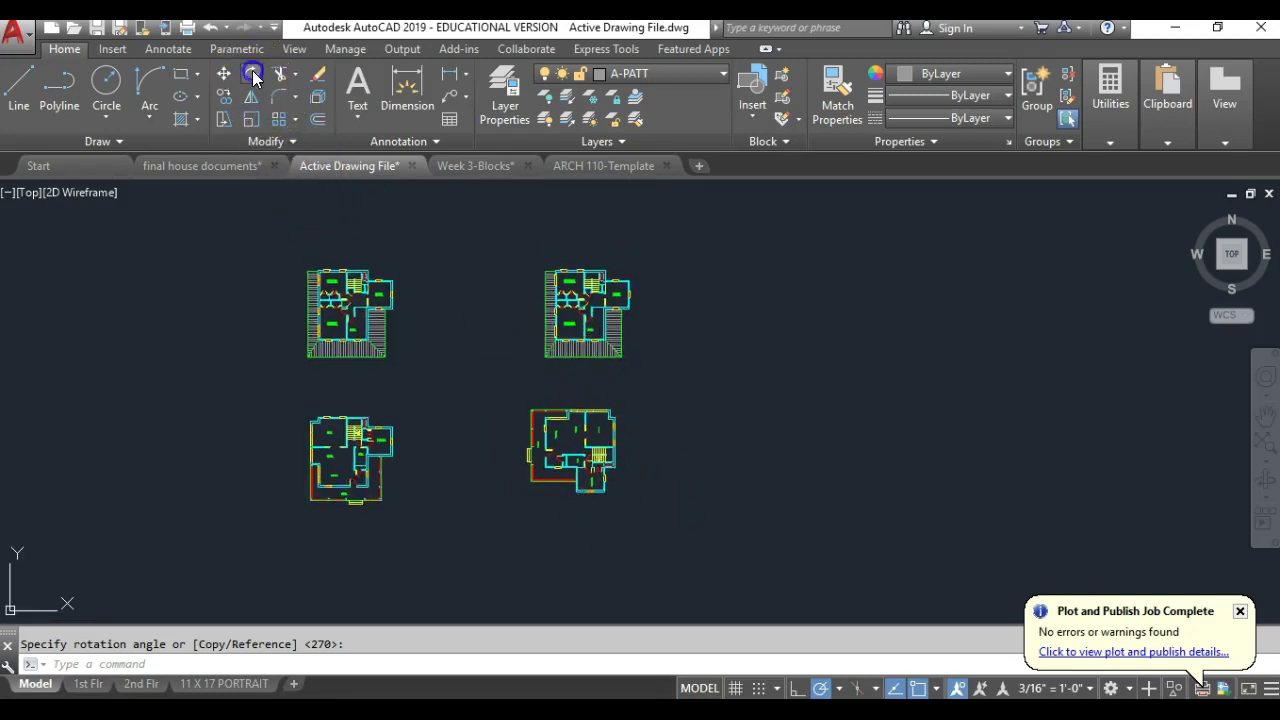
# Step: Rotate the upper-right floor plan block 270°
pyautogui.click(252, 71)
pyautogui.click(580, 310)
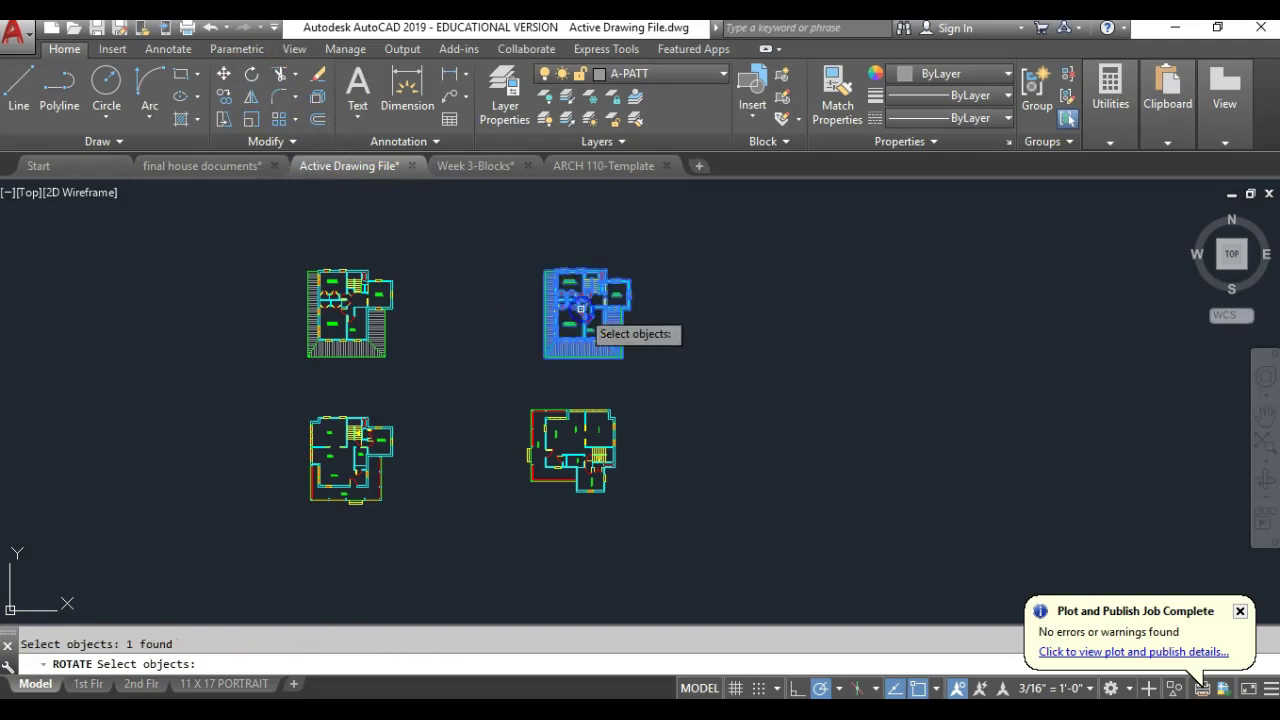
pyautogui.press('Return')
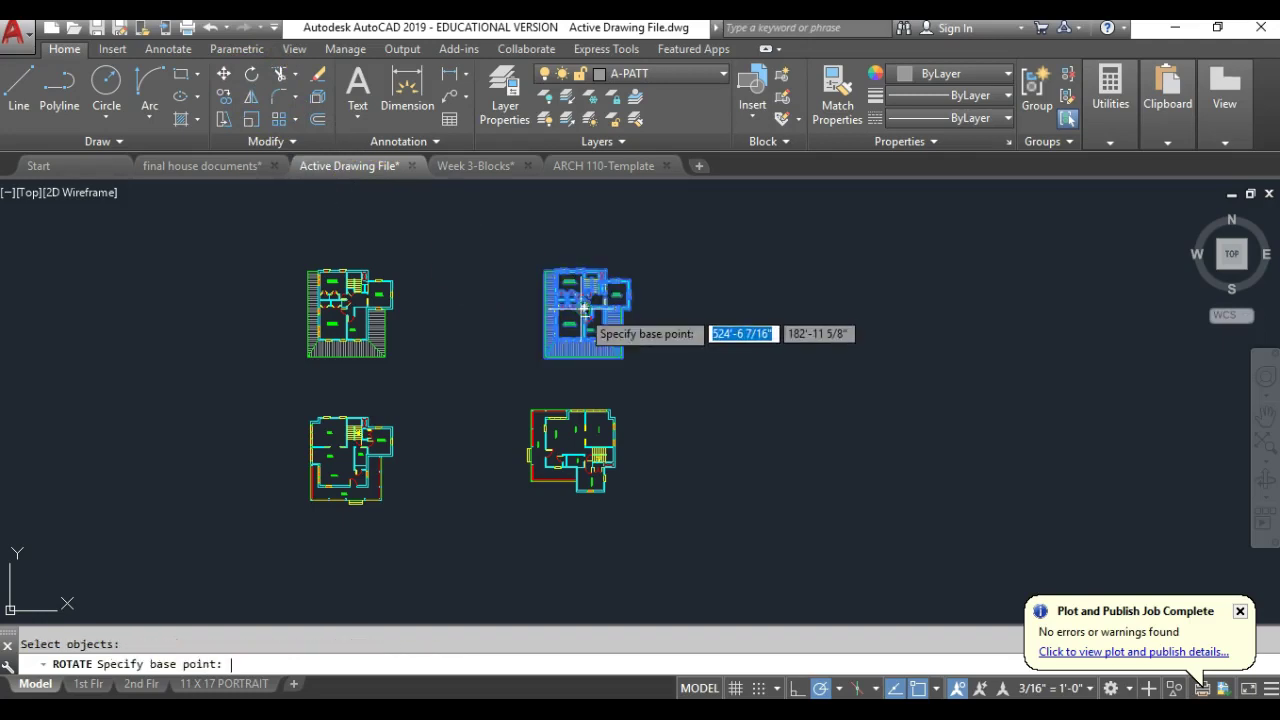
pyautogui.click(580, 296)
pyautogui.click(581, 388)
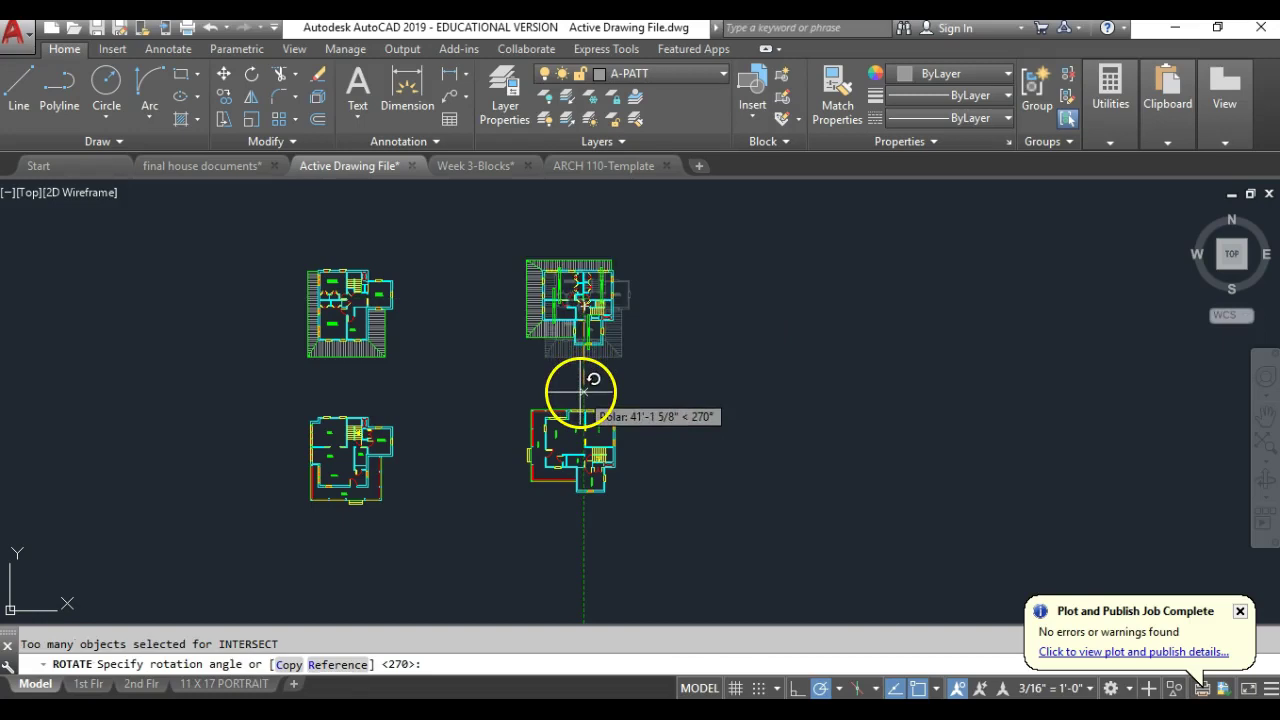
pyautogui.click(580, 391)
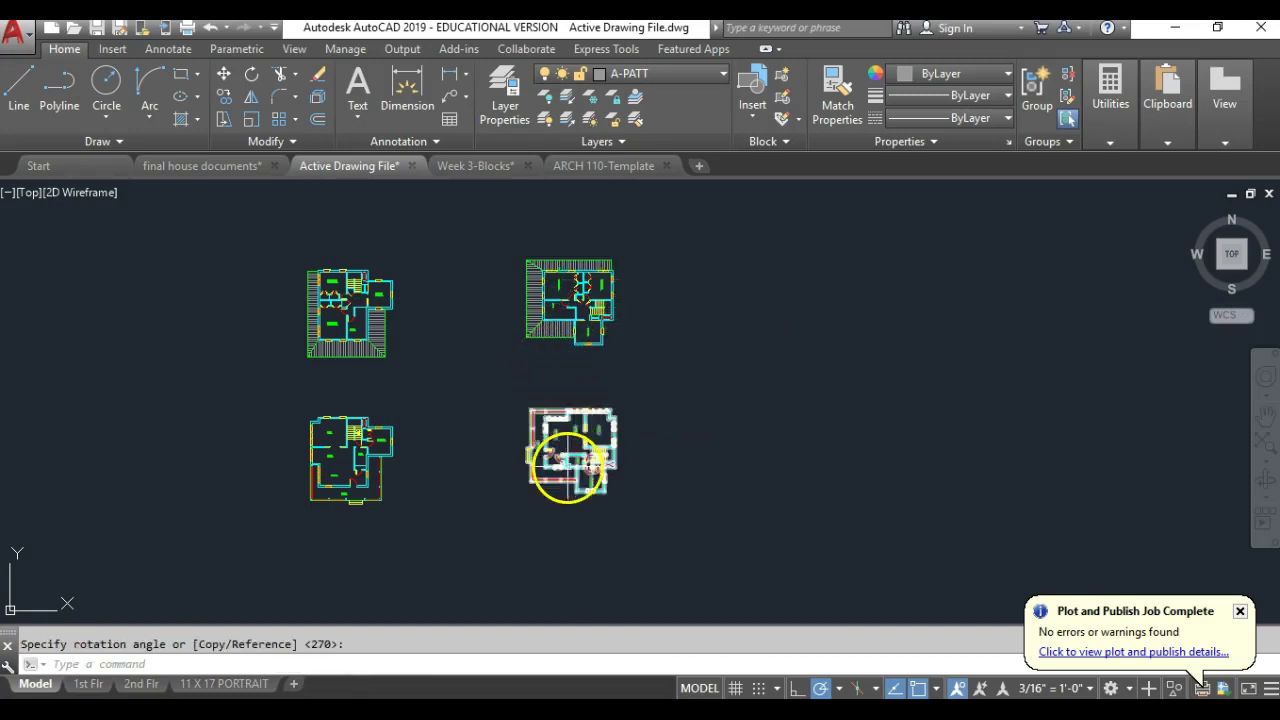
pyautogui.click(575, 297)
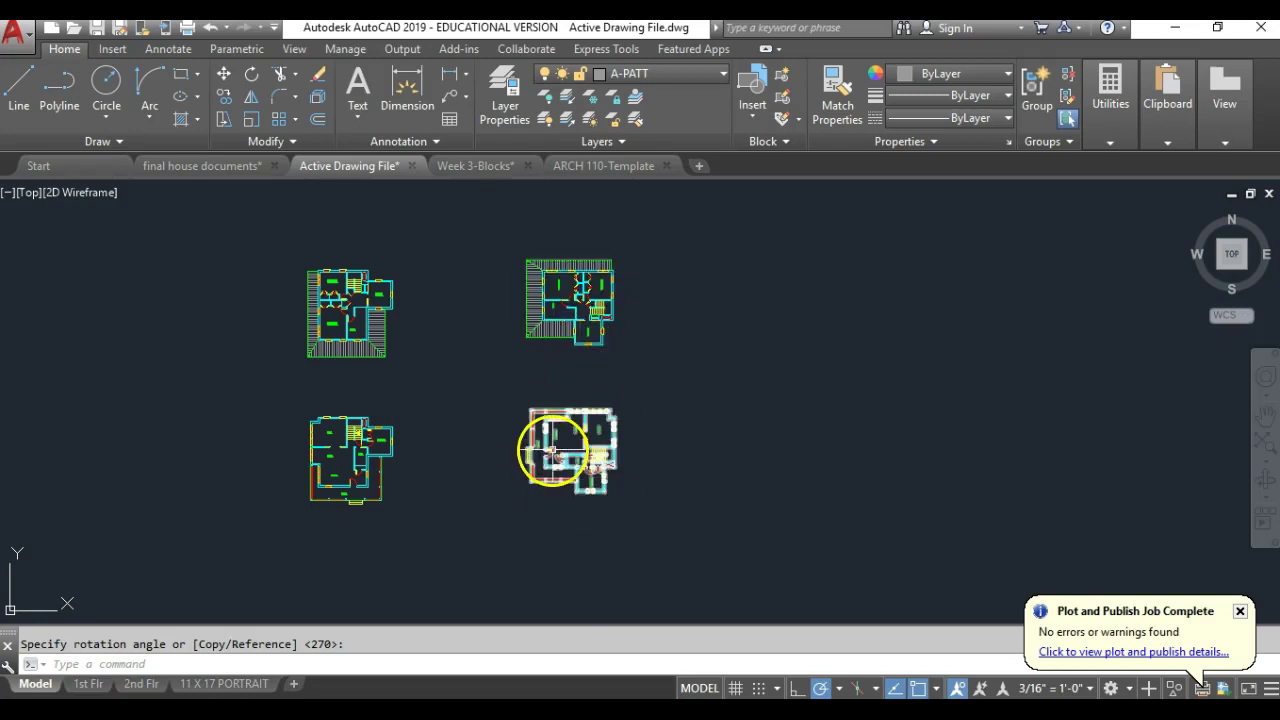
# Step: Draw a vertical guide line up from the lower-right plan's corner
pyautogui.scroll(5, 560, 440)
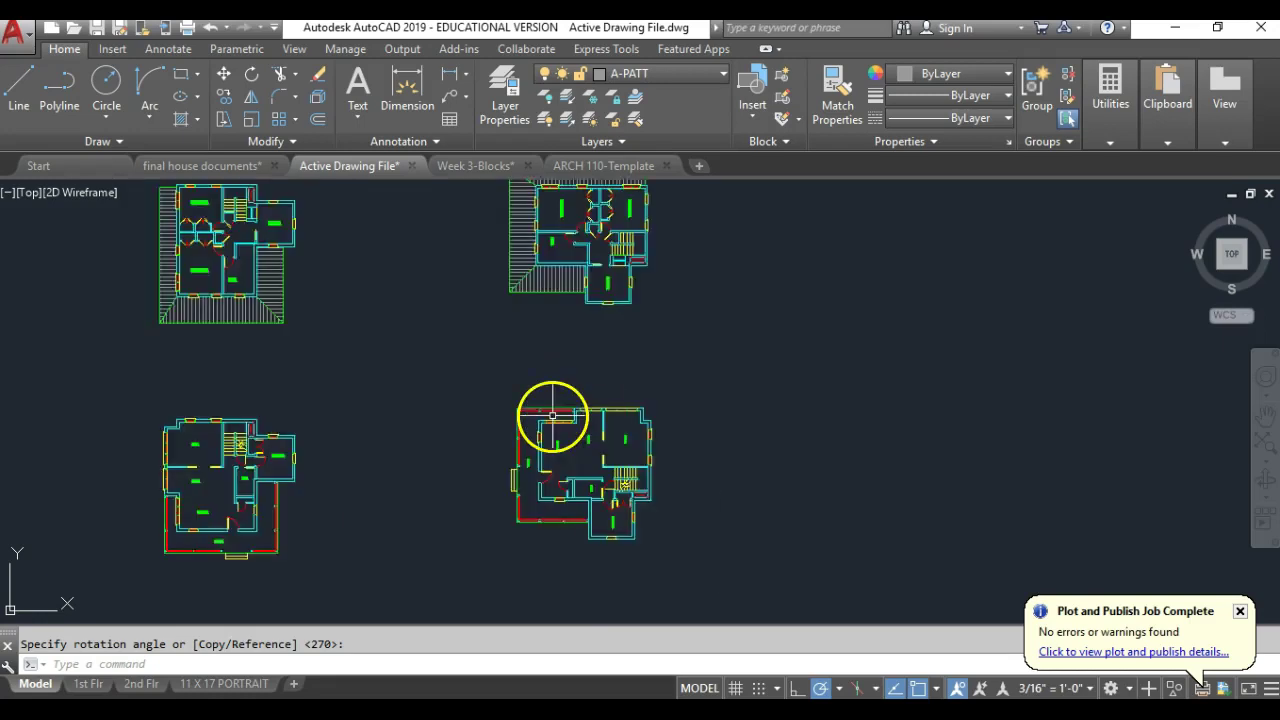
pyautogui.click(20, 85)
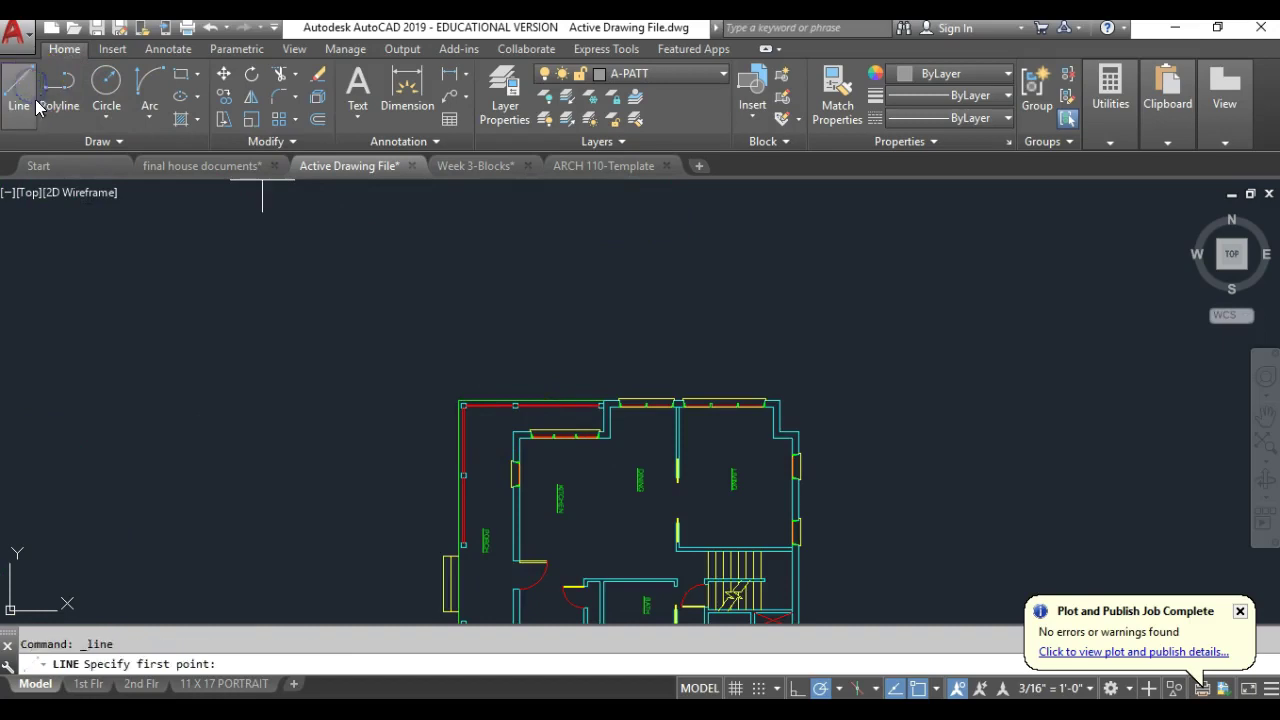
pyautogui.click(514, 436)
pyautogui.scroll(-4, 514, 432)
pyautogui.scroll(-3, 514, 432)
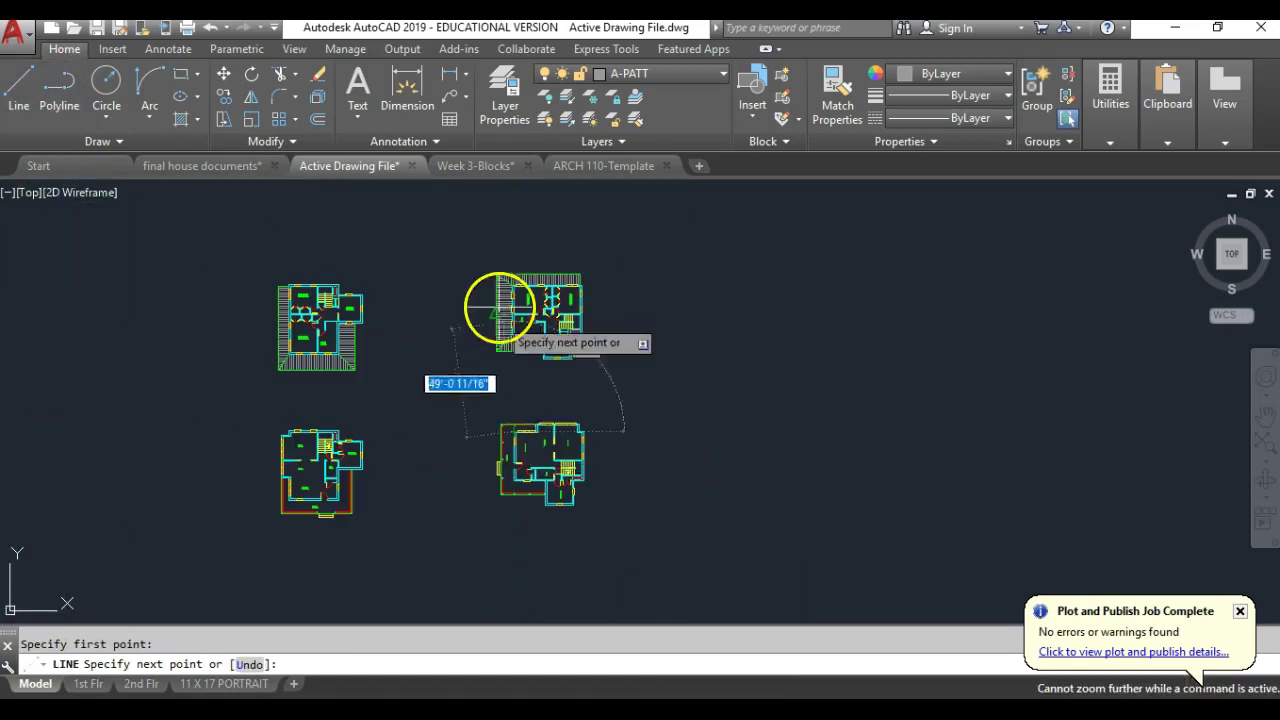
pyautogui.click(480, 218)
pyautogui.press('Return')
pyautogui.scroll(6, 505, 265)
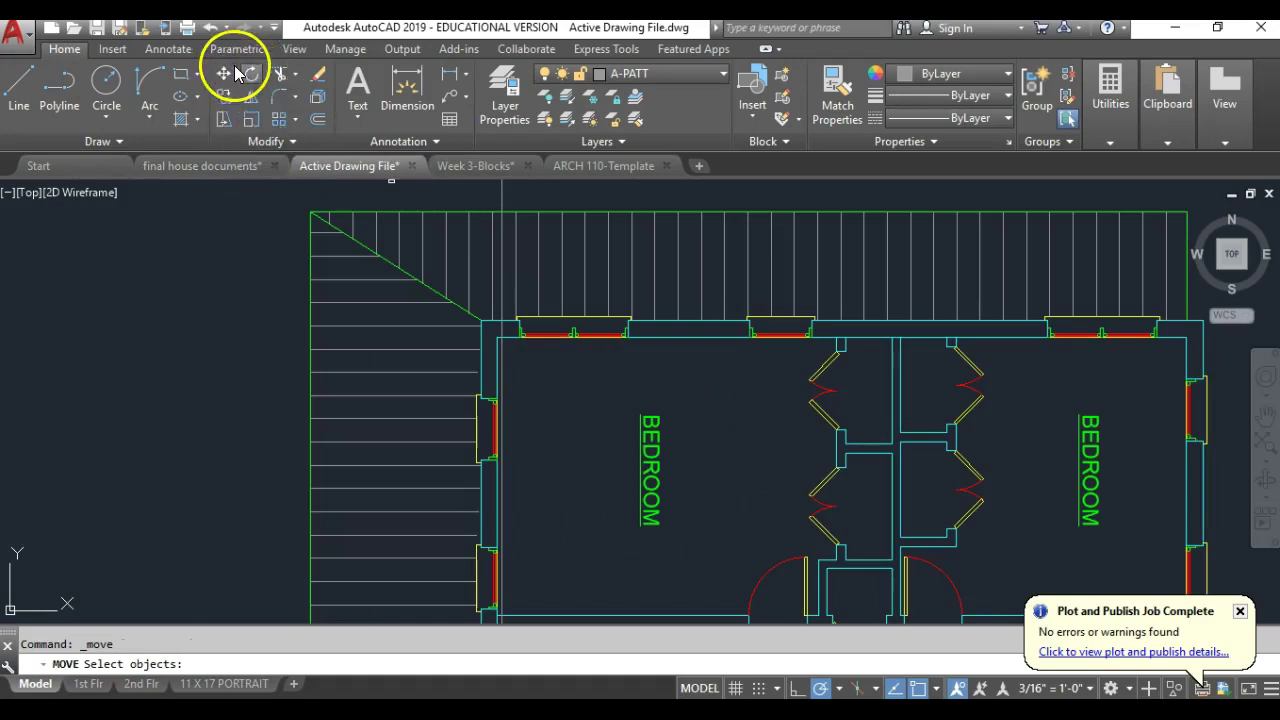
# Step: Move the upper-right plan by its outer corner onto the guide line
pyautogui.click(448, 298)
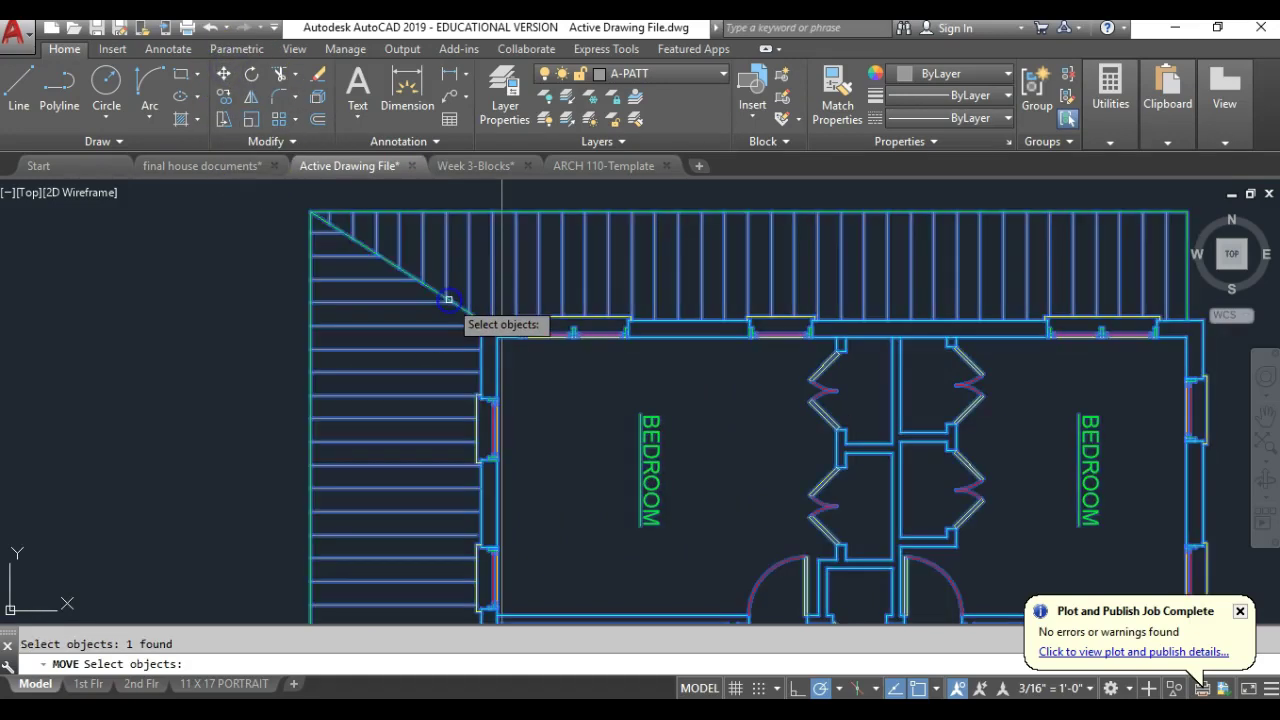
pyautogui.rightClick(478, 318)
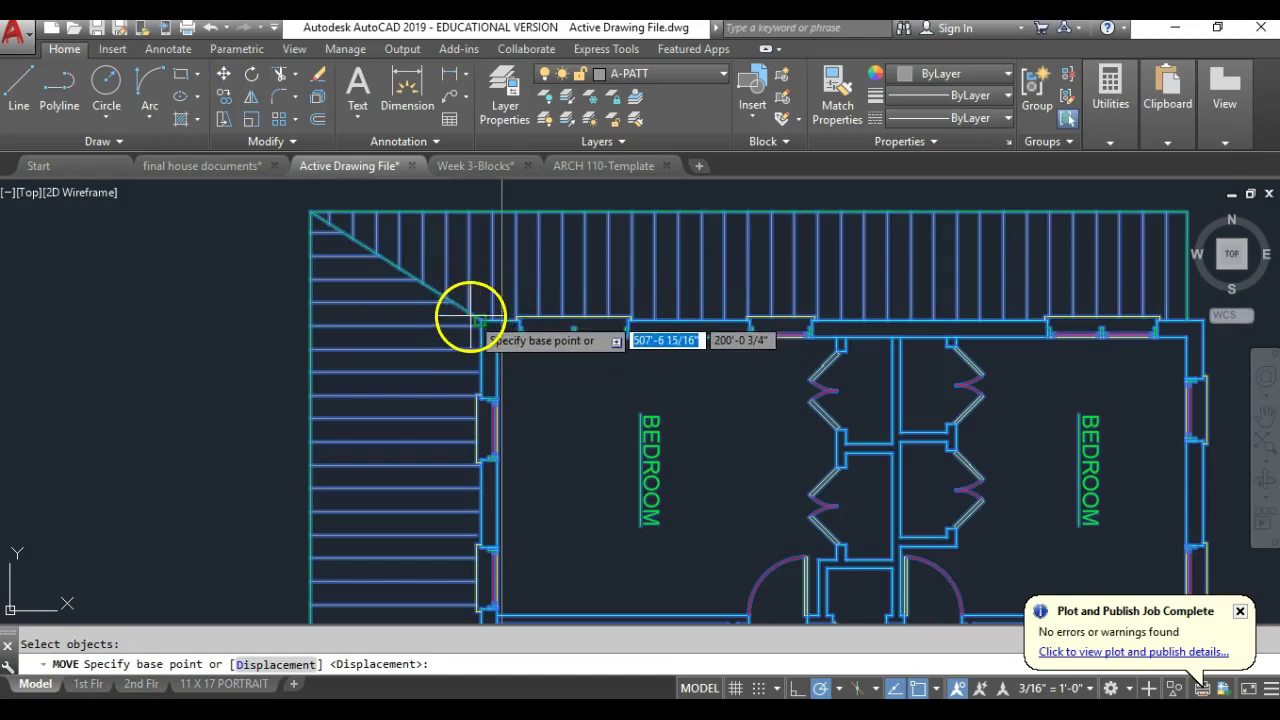
pyautogui.click(480, 320)
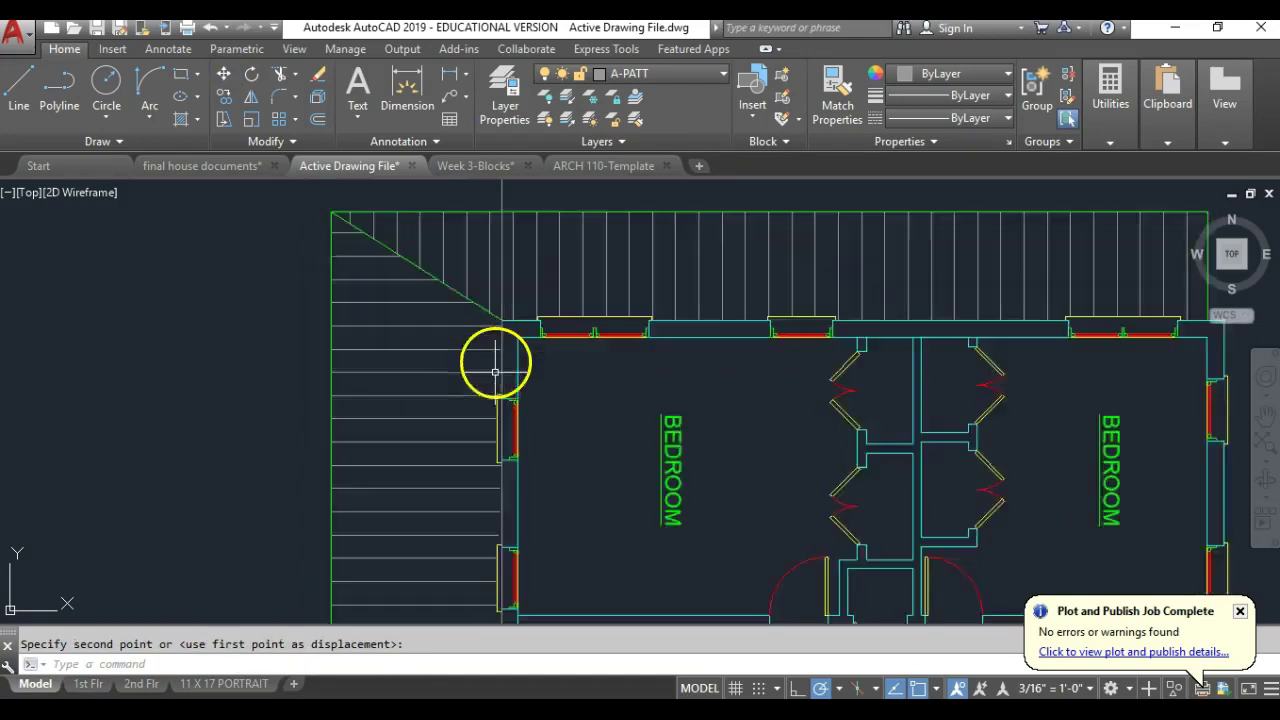
pyautogui.scroll(-4, 491, 366)
pyautogui.scroll(-5, 491, 337)
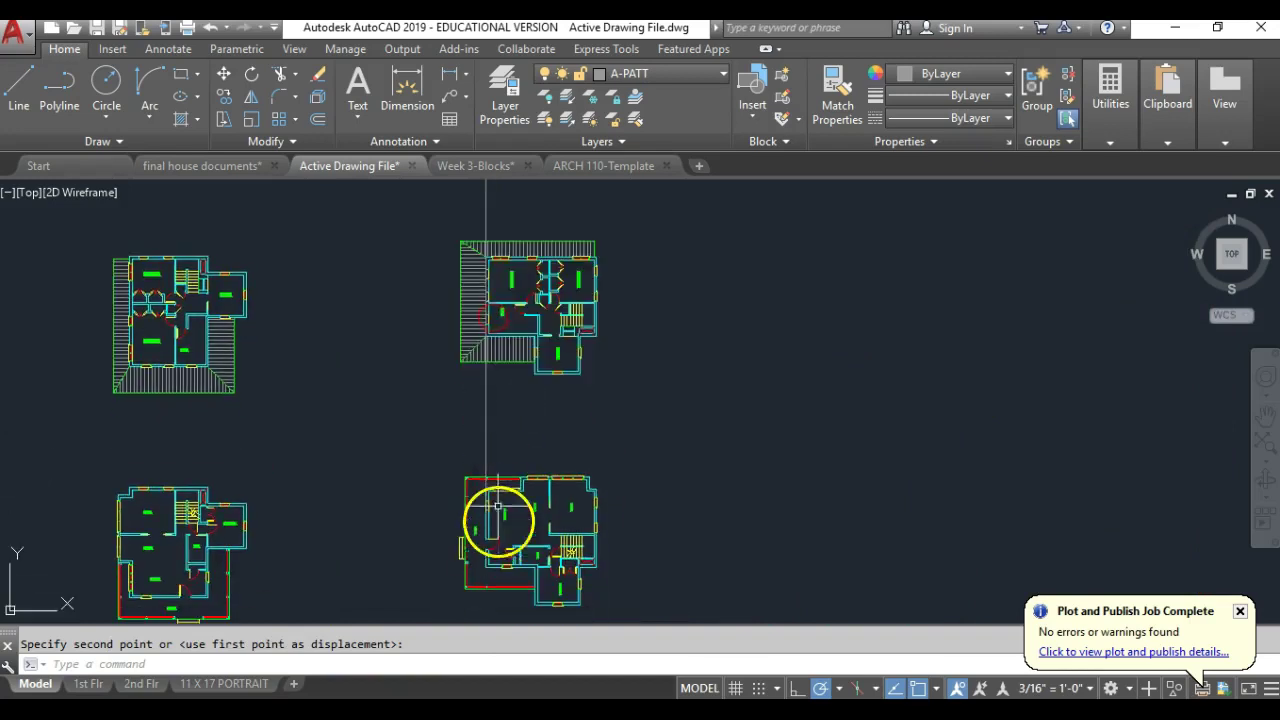
# Step: Delete the vertical guide line and center the four plans in view
pyautogui.click(521, 435)
pyautogui.click(436, 452)
pyautogui.press('Delete')
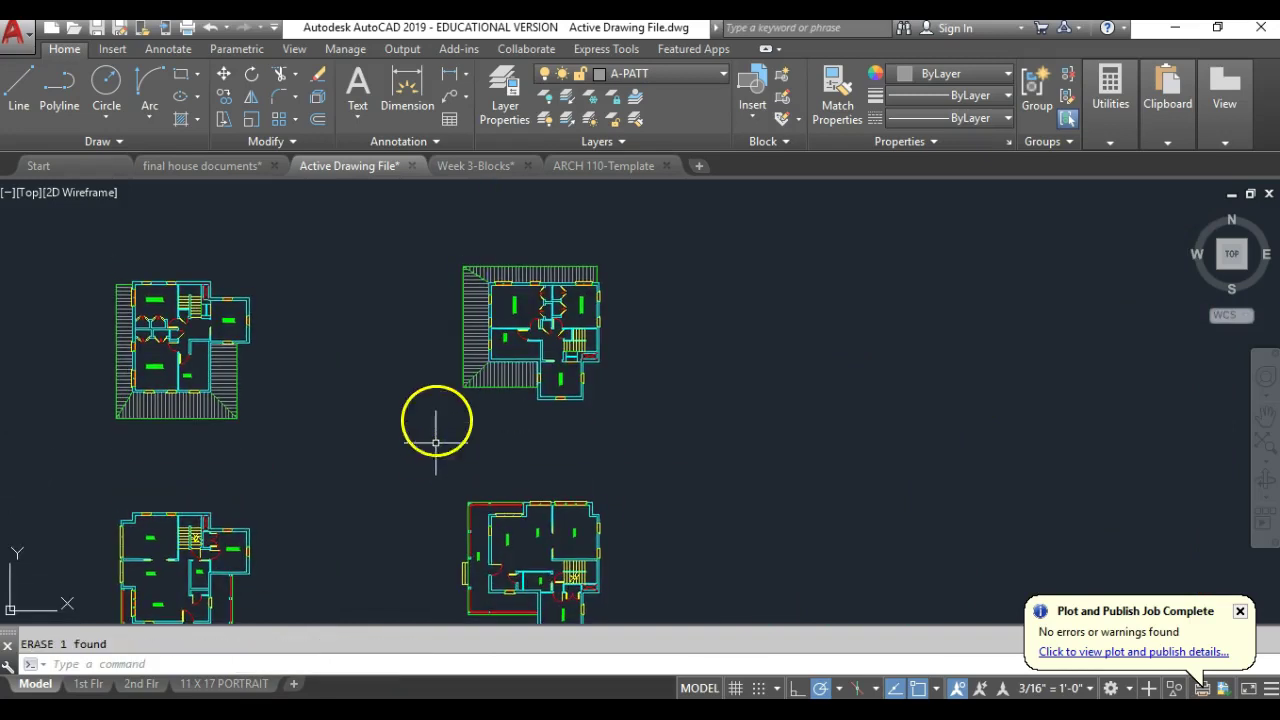
pyautogui.scroll(-3, 440, 400)
pyautogui.moveTo(511, 411); pyautogui.dragTo(534, 297, button='middle')
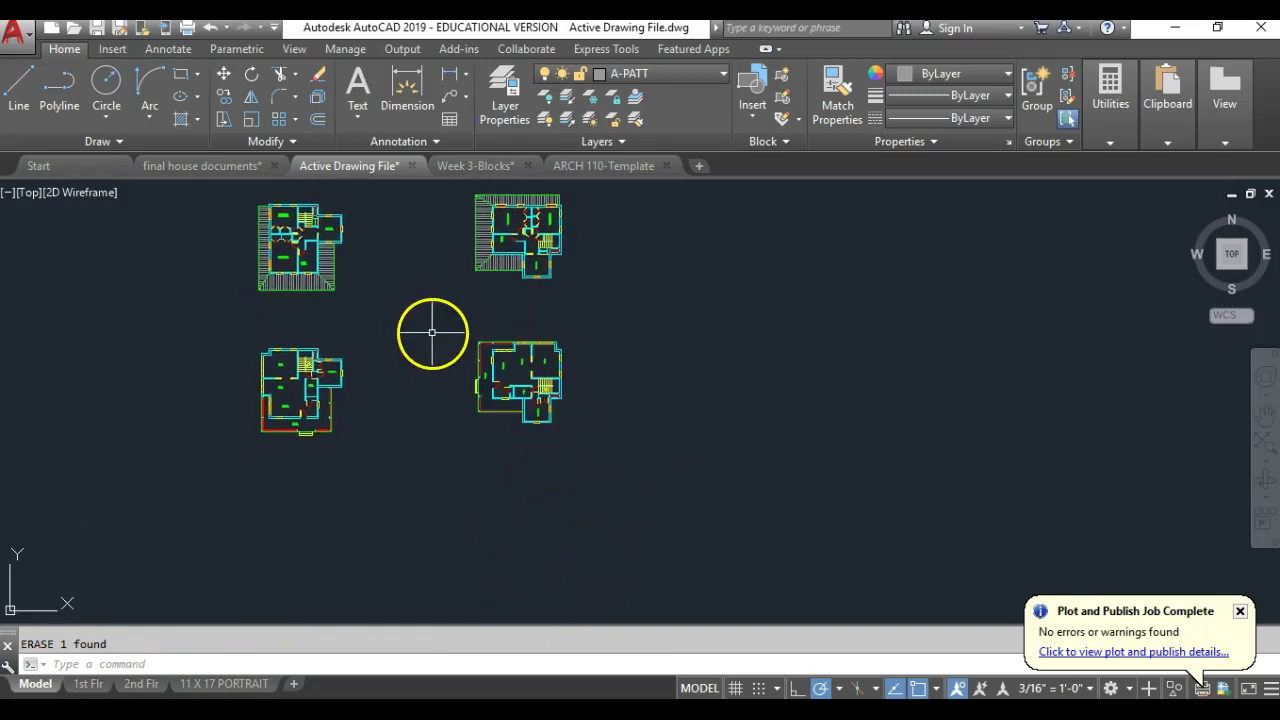
pyautogui.scroll(-2, 425, 322)
pyautogui.moveTo(423, 320); pyautogui.dragTo(380, 357, button='middle')
pyautogui.scroll(2, 377, 378)
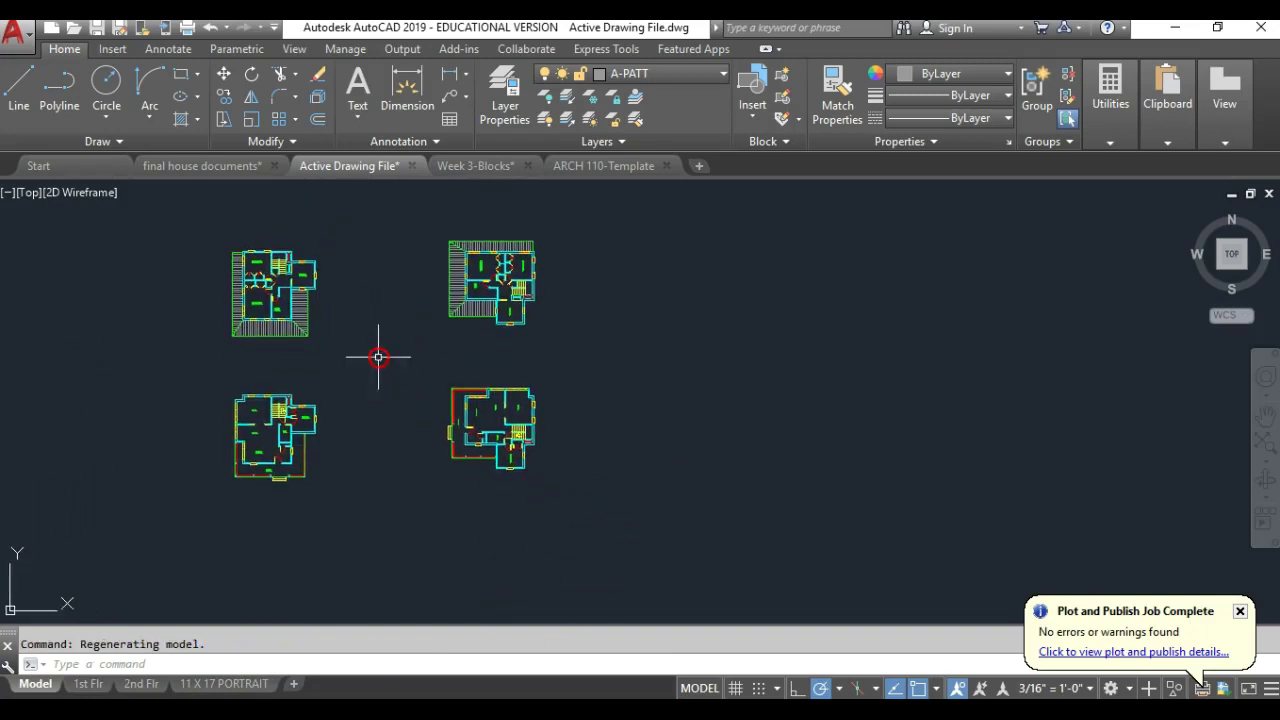
pyautogui.click(212, 170)
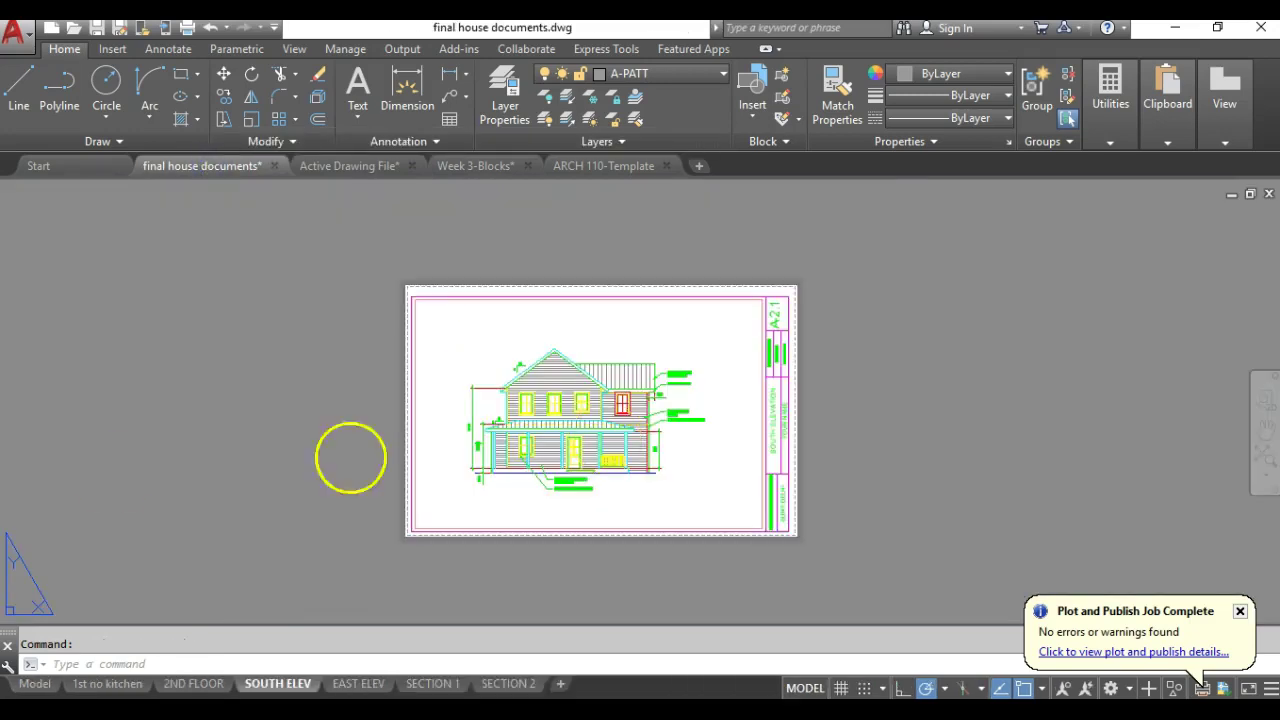
pyautogui.click(35, 684)
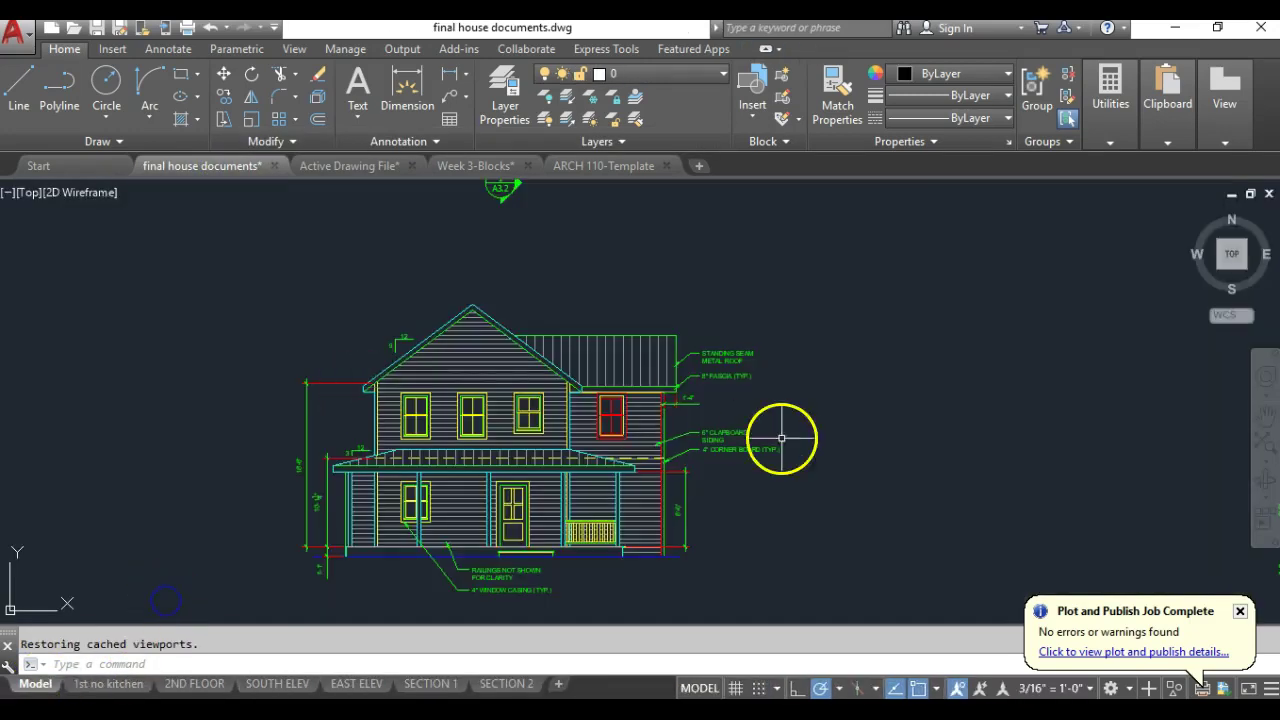
pyautogui.scroll(-3, 780, 434)
pyautogui.moveTo(780, 400); pyautogui.dragTo(609, 507, button='middle')
pyautogui.scroll(-3, 517, 474)
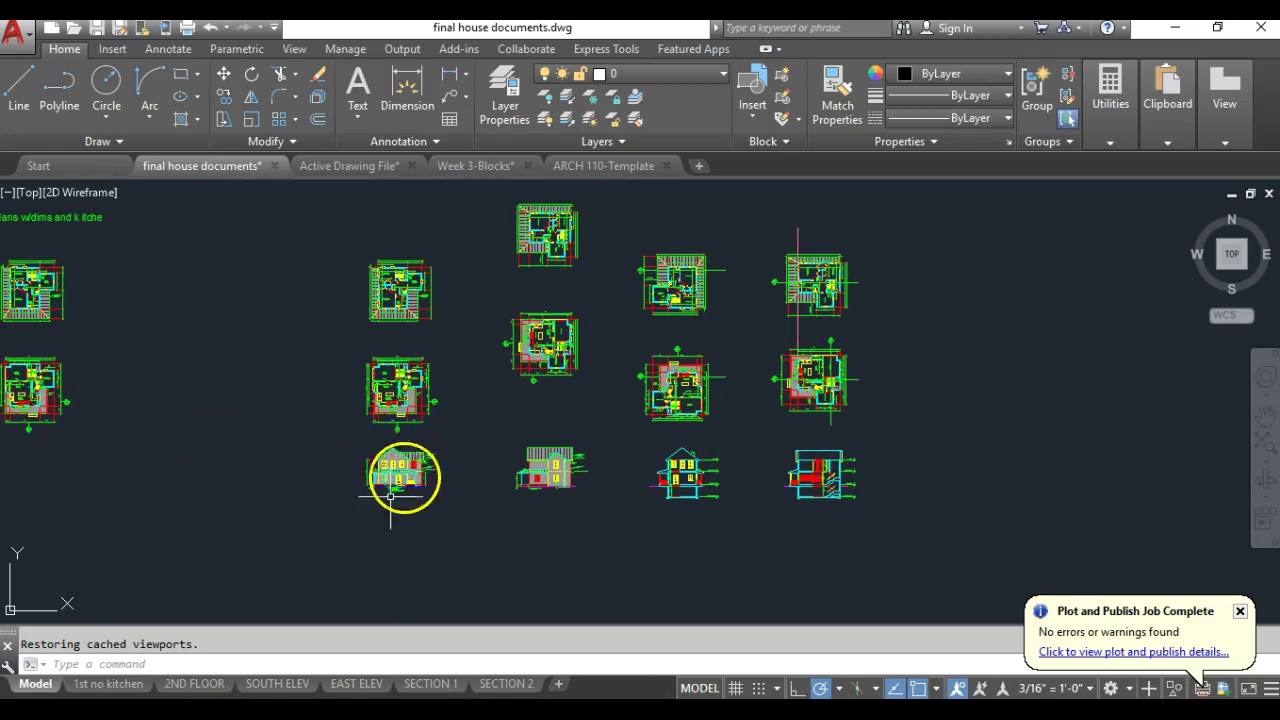
pyautogui.scroll(4, 390, 476)
pyautogui.scroll(-2, 466, 423)
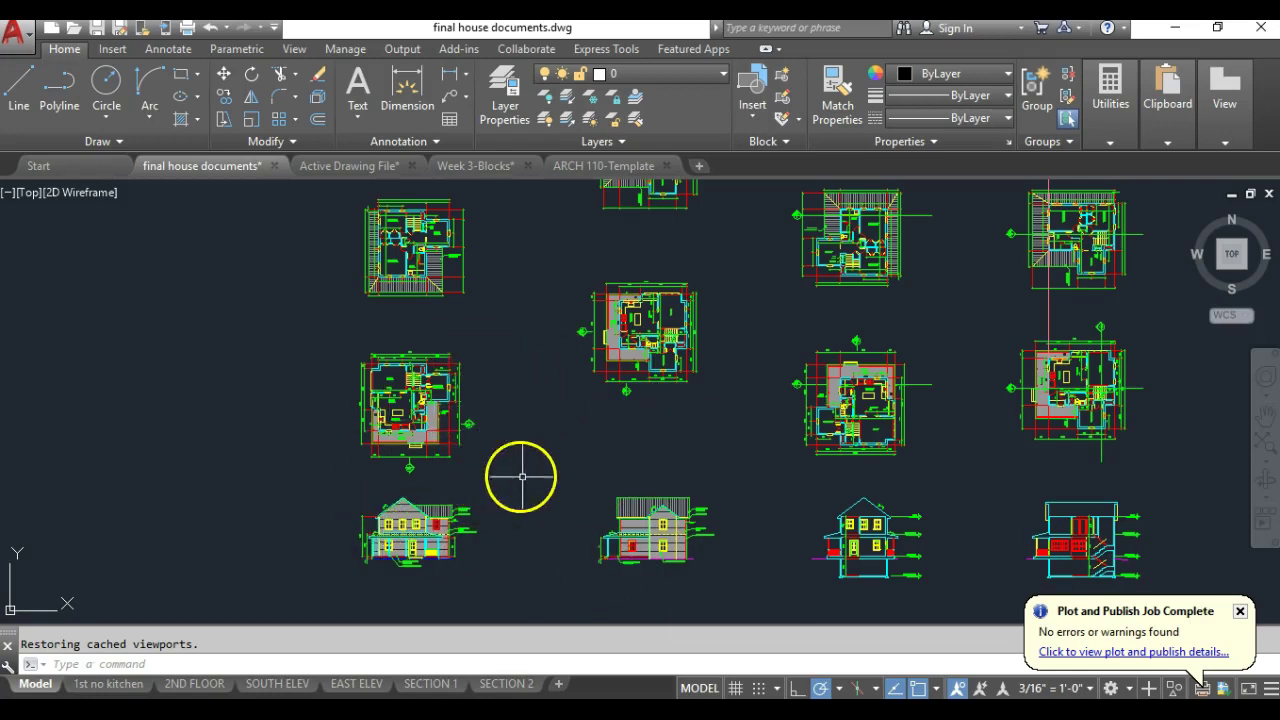
pyautogui.click(352, 164)
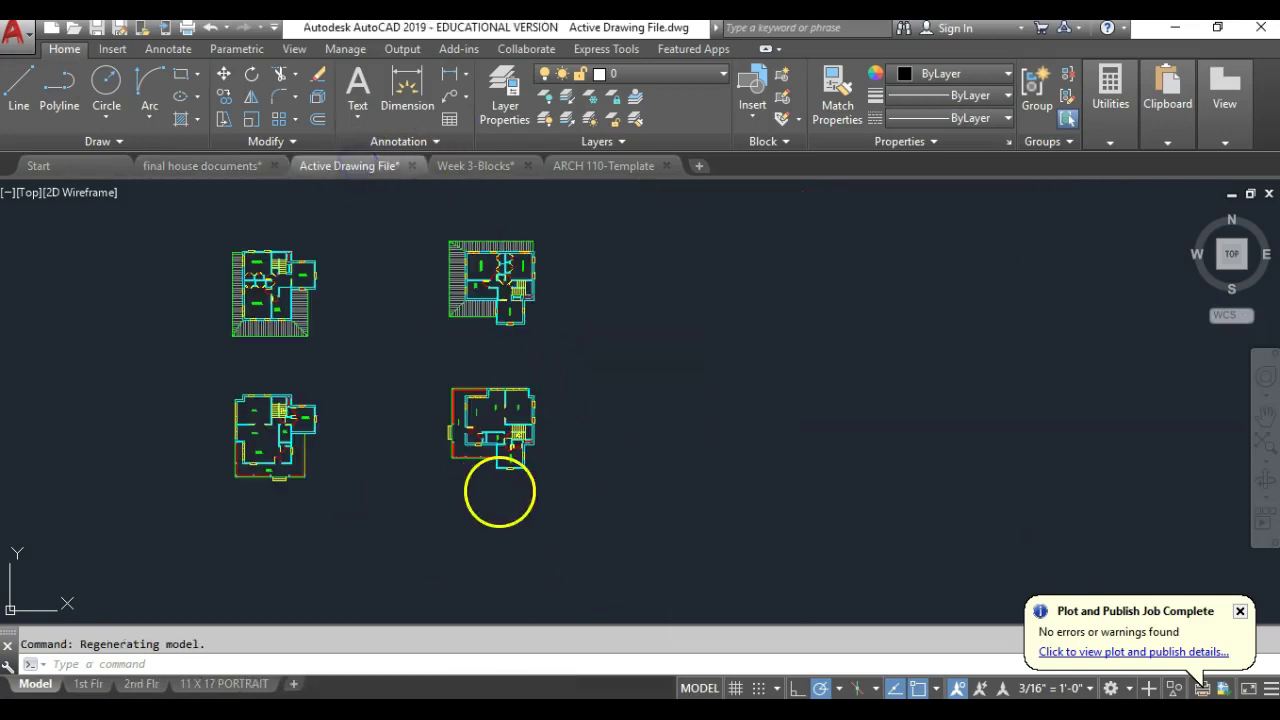
pyautogui.scroll(-3, 380, 460)
pyautogui.moveTo(380, 463); pyautogui.dragTo(454, 423, button='middle')
pyautogui.scroll(3, 454, 423)
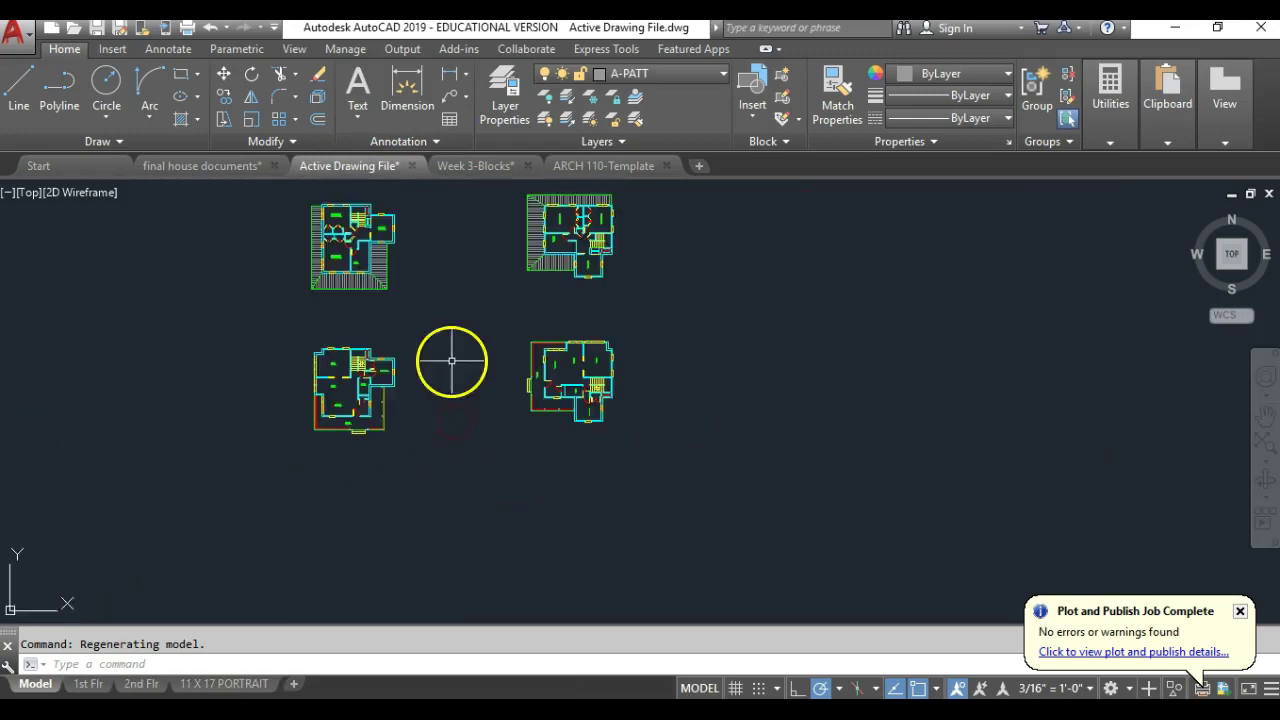
pyautogui.moveTo(451, 363); pyautogui.dragTo(437, 387, button='middle')
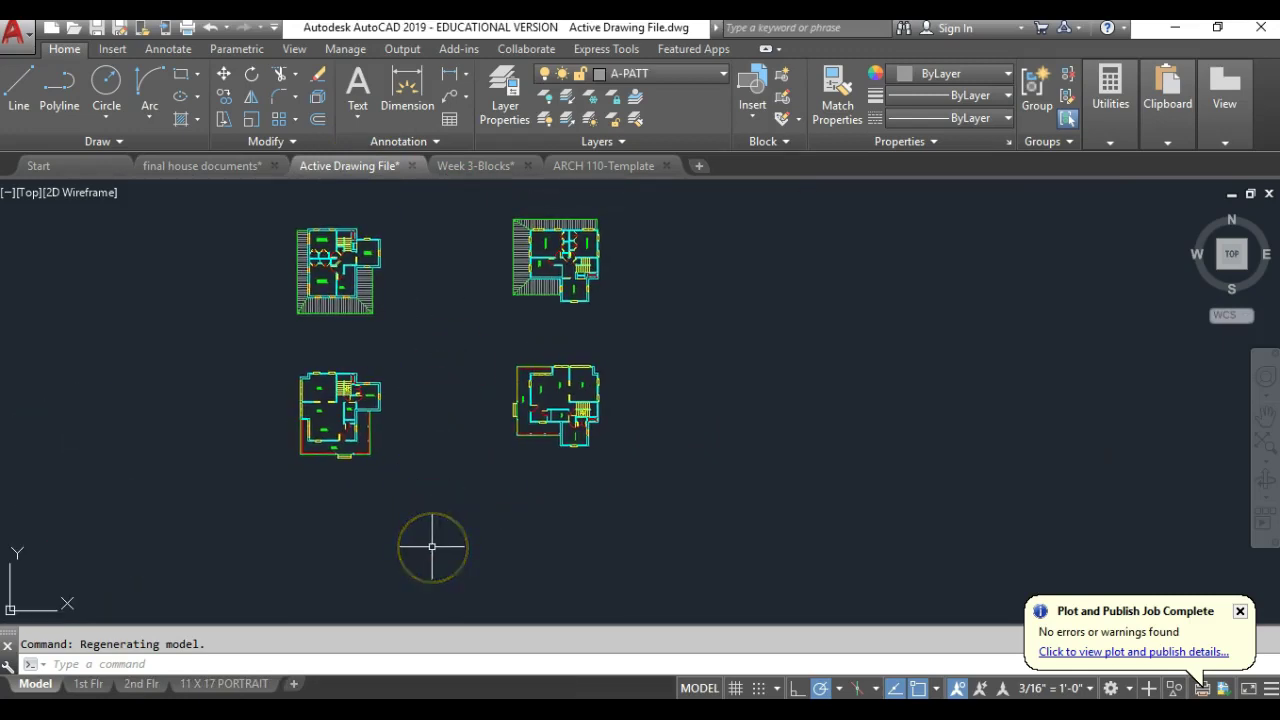